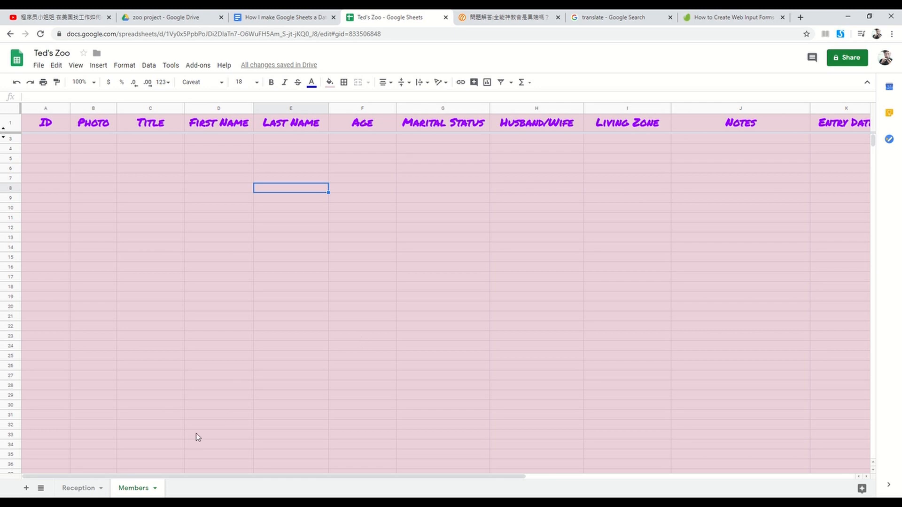
# On the Reception sheet, enter the title Mr., first name Hi and last name Carfield for a new member.
pyautogui.click(74, 488)
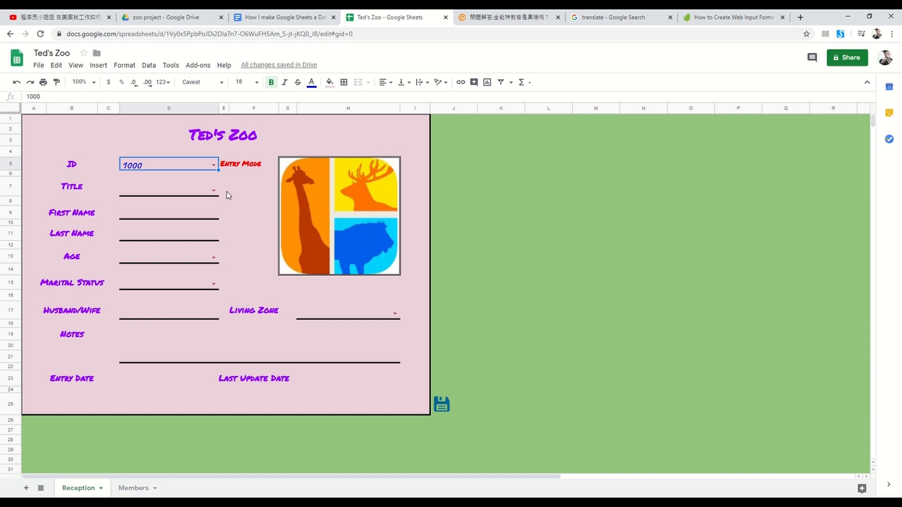
pyautogui.click(211, 190)
pyautogui.click(215, 189)
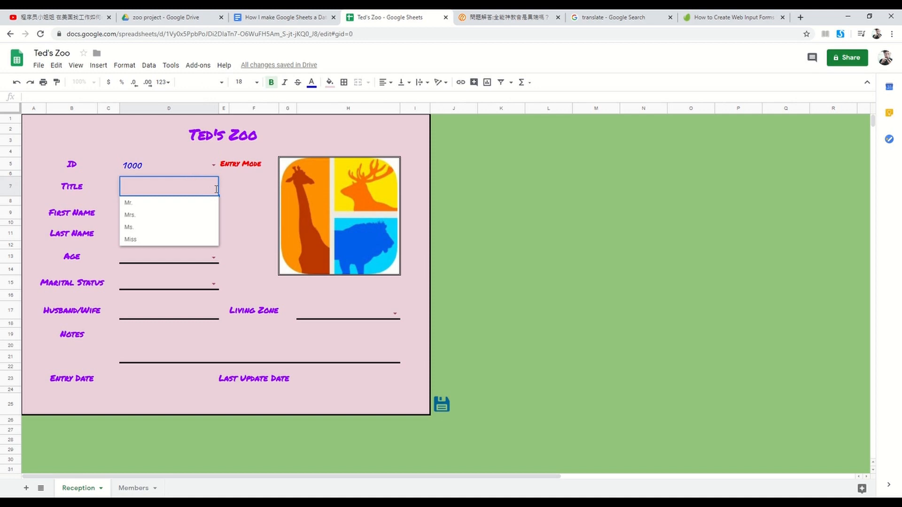
pyautogui.click(177, 205)
pyautogui.click(162, 216)
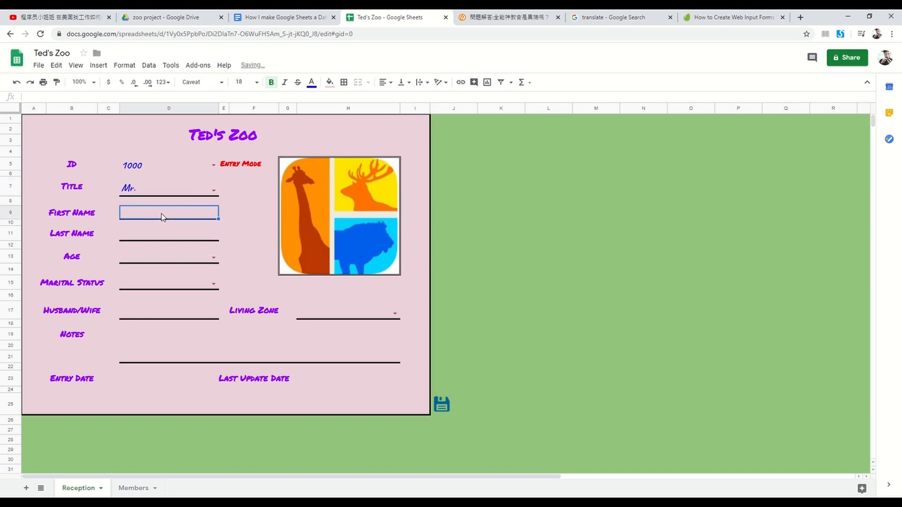
pyautogui.write('Hi')
pyautogui.press('Tab')
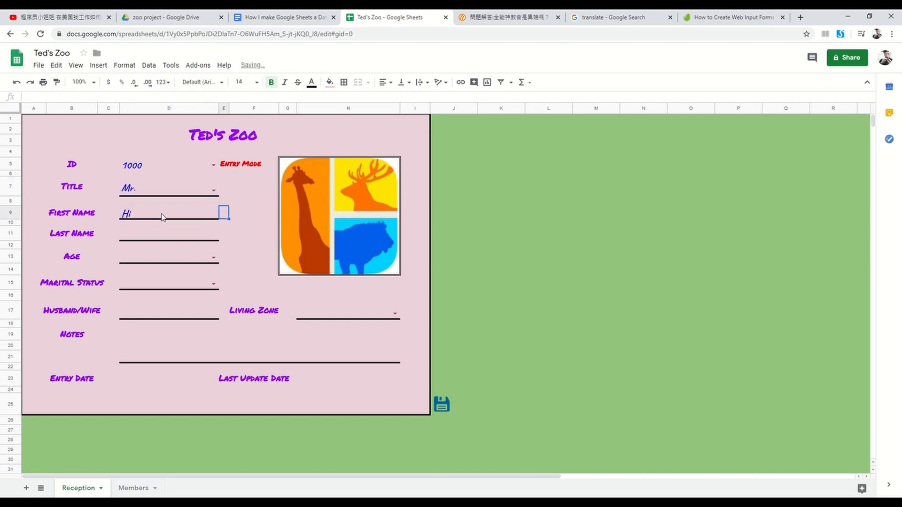
pyautogui.press('Tab')
pyautogui.click(157, 240)
pyautogui.write('Carfield')
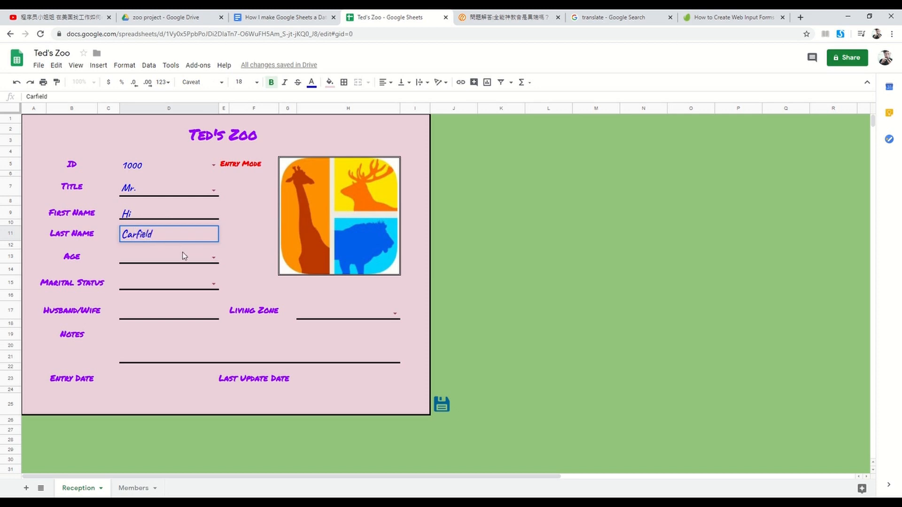
# Set the new member's age to <2 and marital status to Single.
pyautogui.click(214, 257)
pyautogui.click(154, 273)
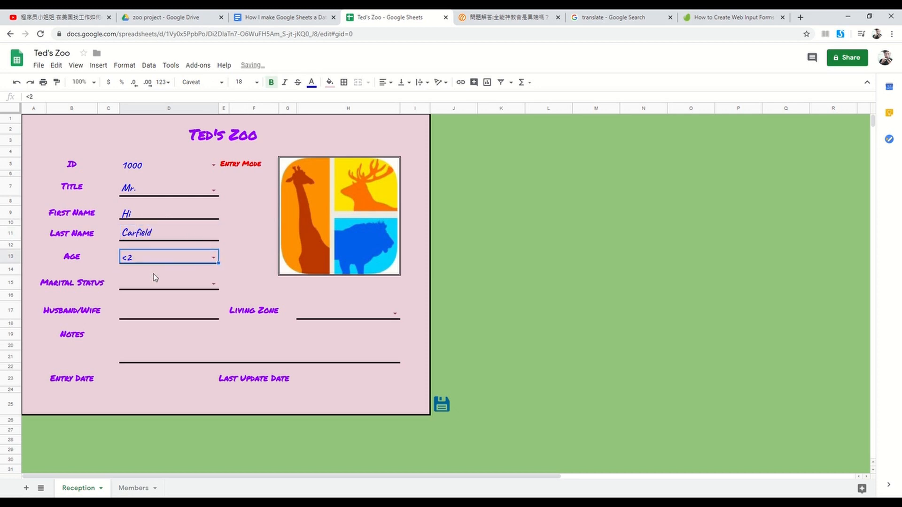
pyautogui.click(150, 285)
pyautogui.click(214, 285)
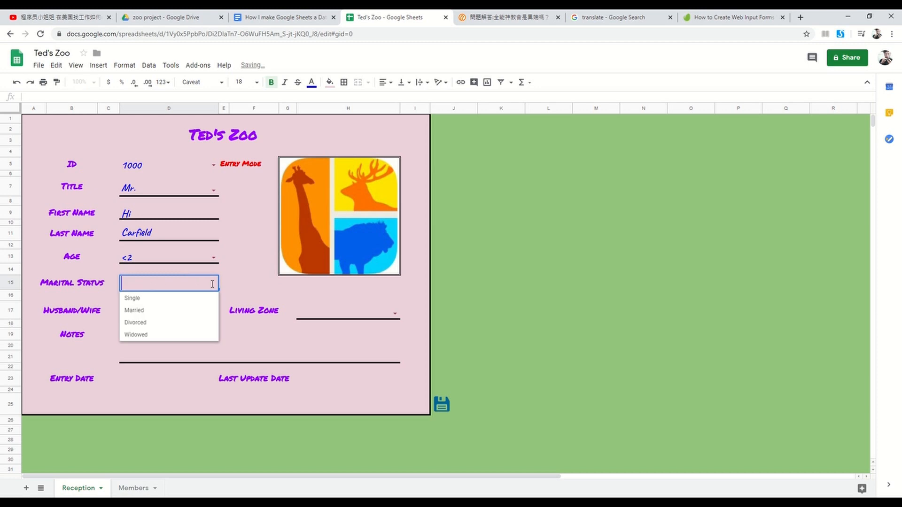
pyautogui.click(151, 299)
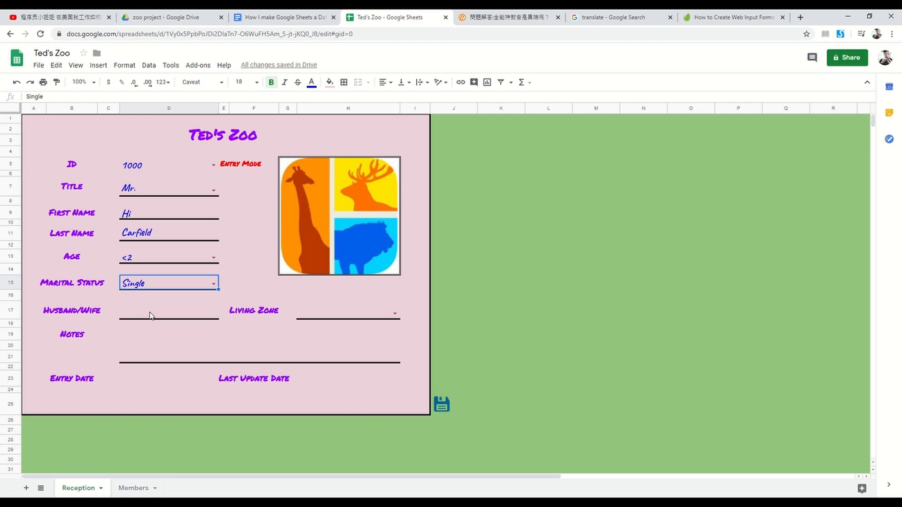
# Choose Sinai Mountain as the living zone, leave the notes empty, and save the new member's record.
pyautogui.doubleClick(397, 310)
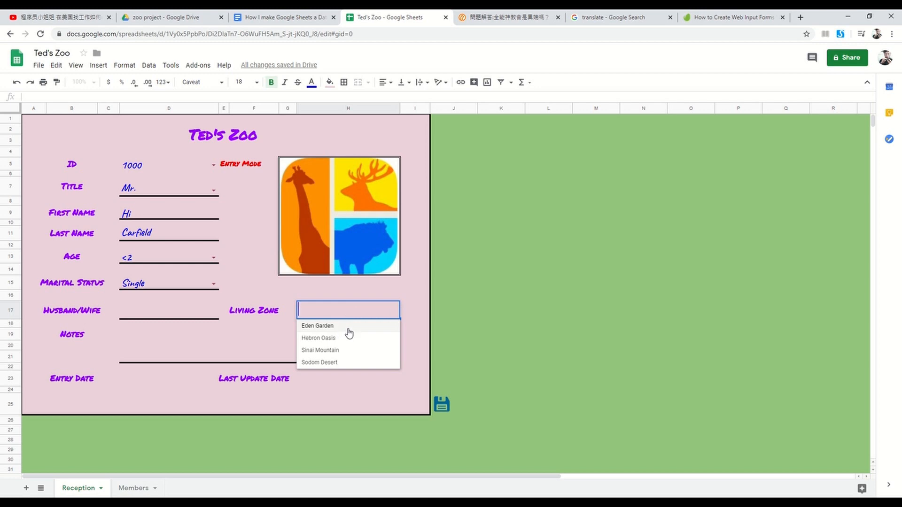
pyautogui.click(338, 350)
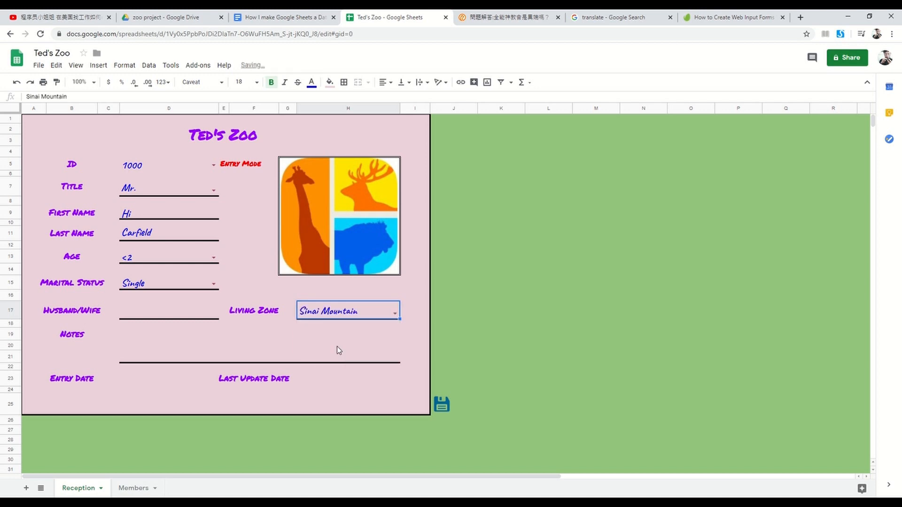
pyautogui.click(202, 343)
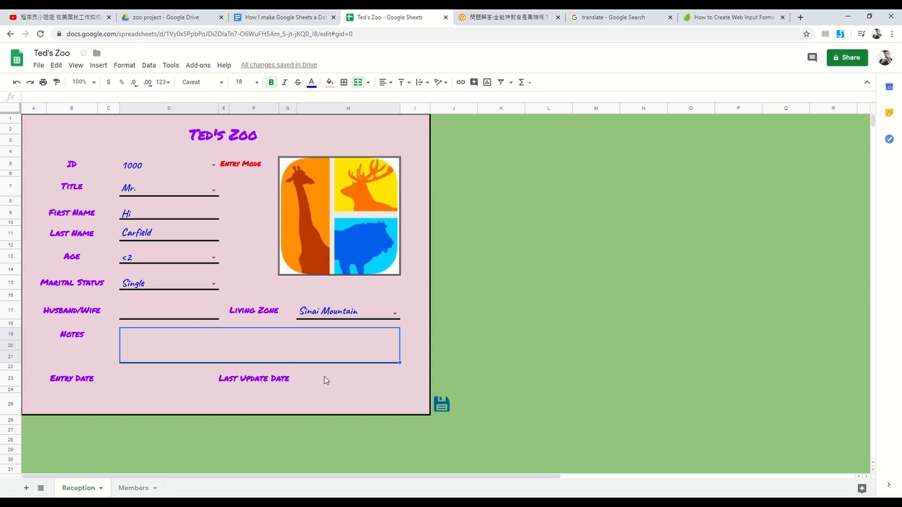
pyautogui.click(444, 404)
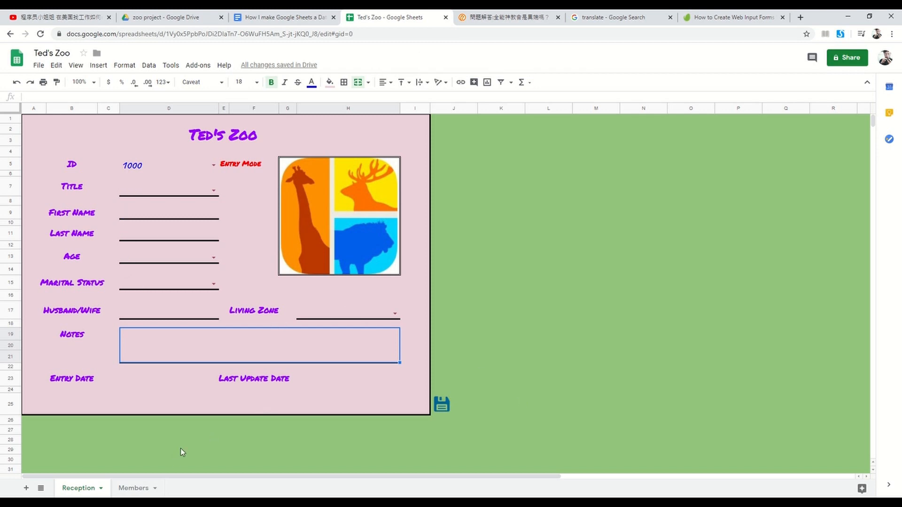
# On the Members sheet, upload the orange cartoon cat image into the new member's Photo cell and make that row taller.
pyautogui.click(132, 488)
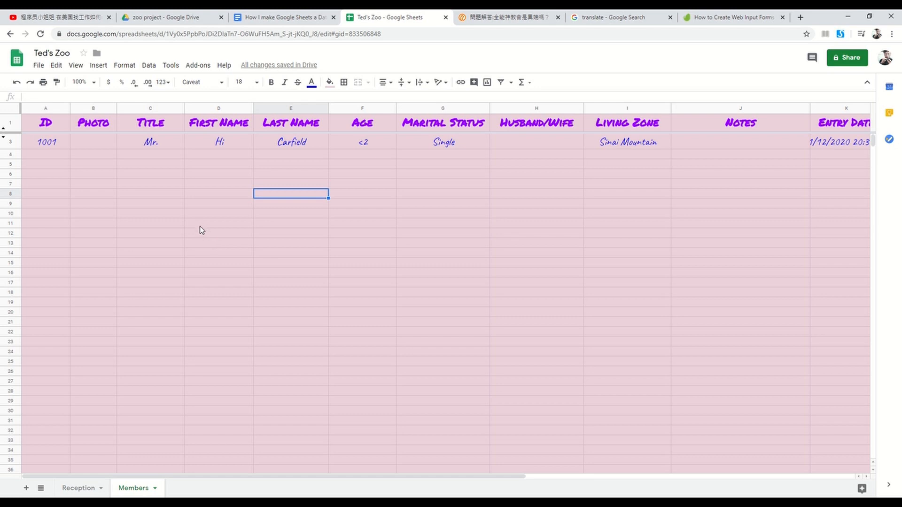
pyautogui.click(91, 147)
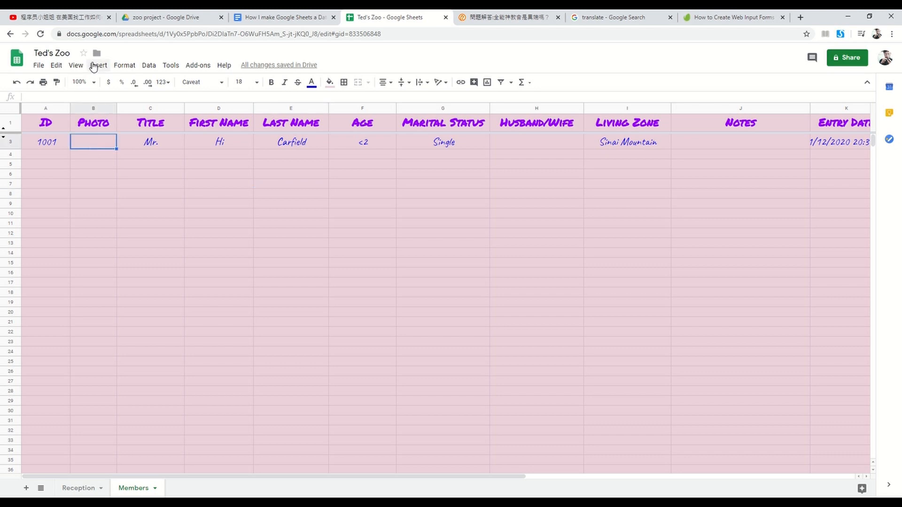
pyautogui.click(94, 67)
pyautogui.moveTo(136, 216)
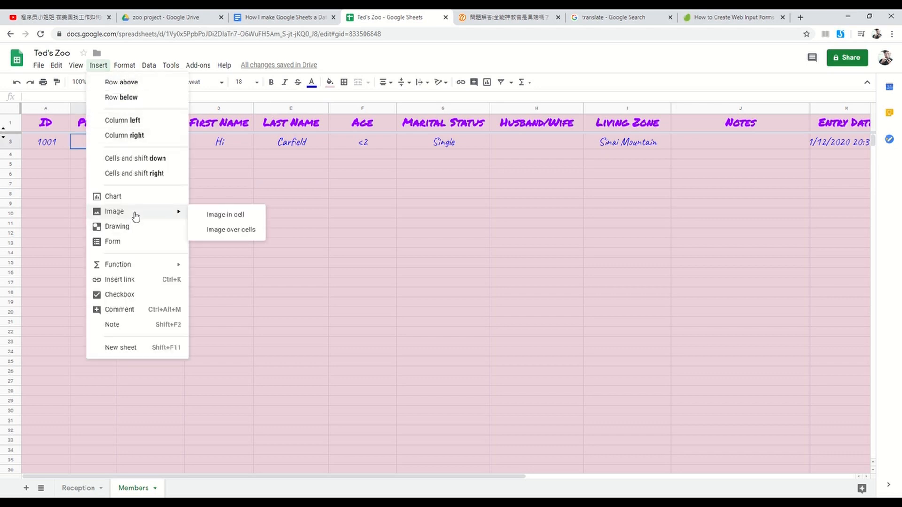
pyautogui.click(217, 215)
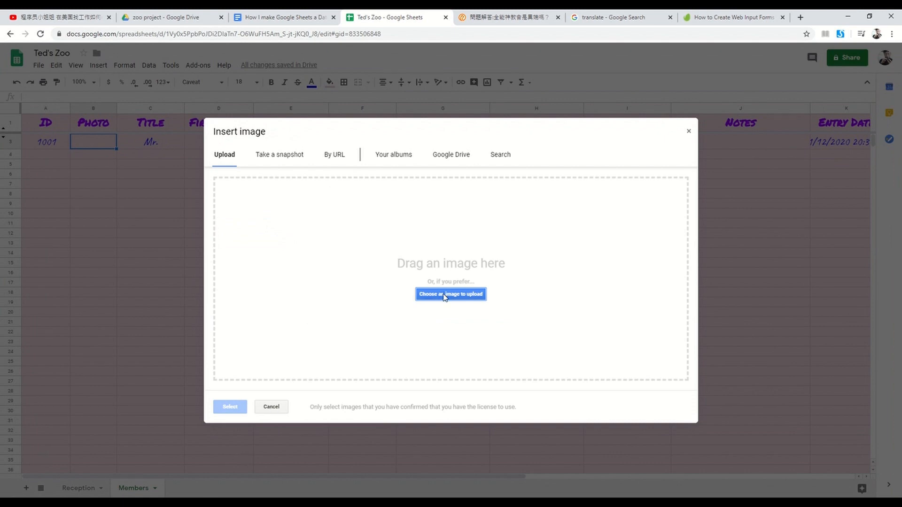
pyautogui.click(463, 297)
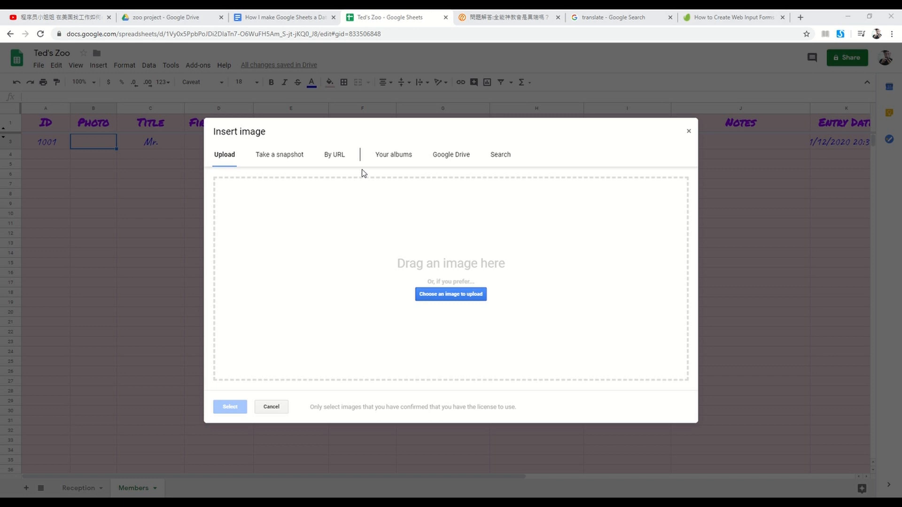
pyautogui.doubleClick(362, 192)
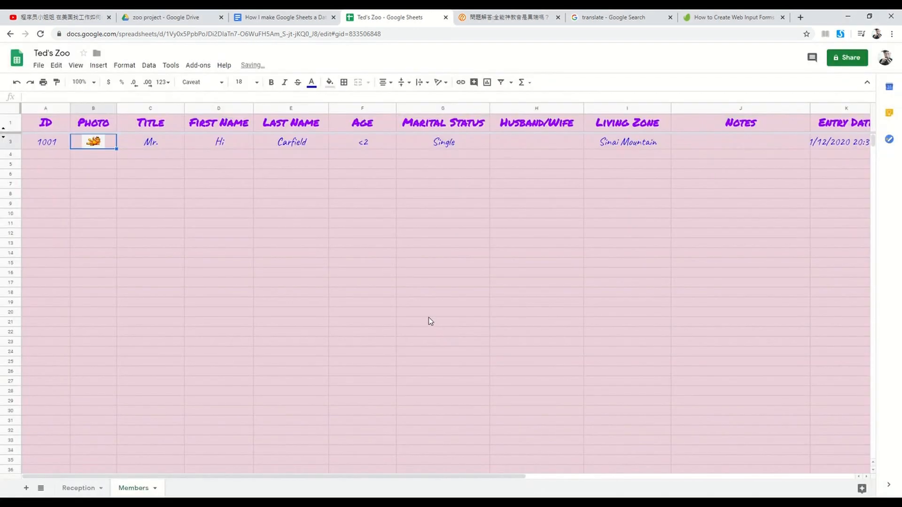
pyautogui.moveTo(19, 151); pyautogui.dragTo(20, 175)
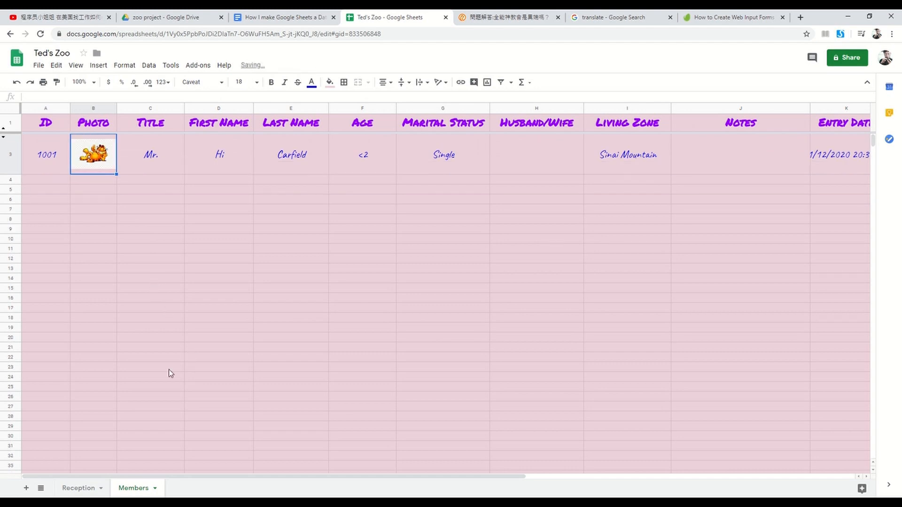
# Look up ID 1001 in the Reception form, and inspect the available IDs and the entry mode formula.
pyautogui.click(75, 489)
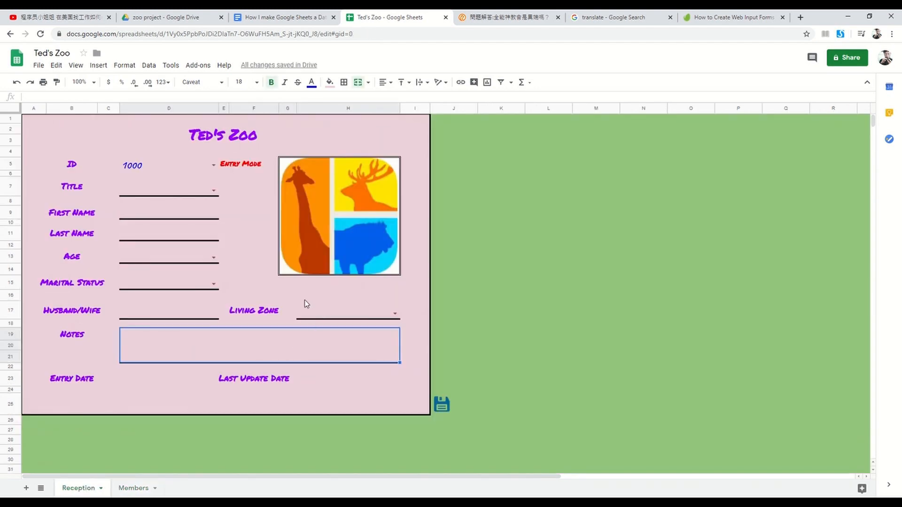
pyautogui.click(212, 167)
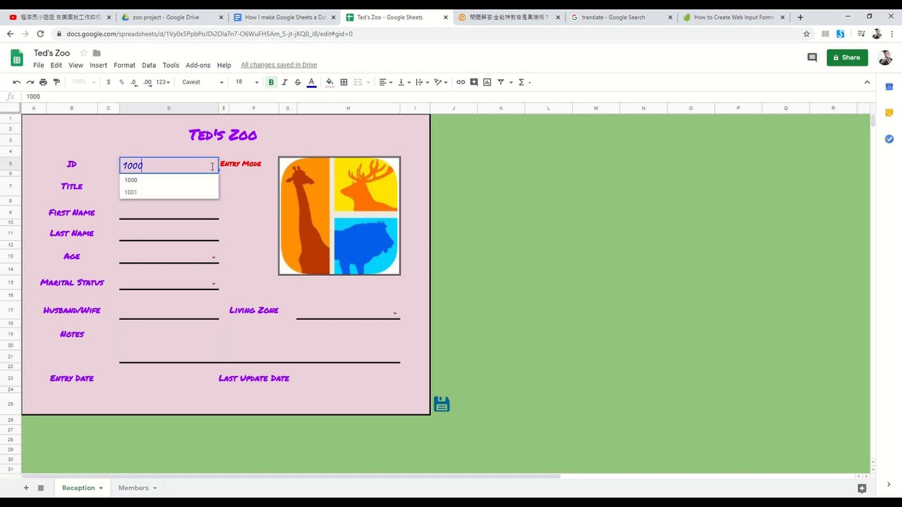
pyautogui.click(133, 193)
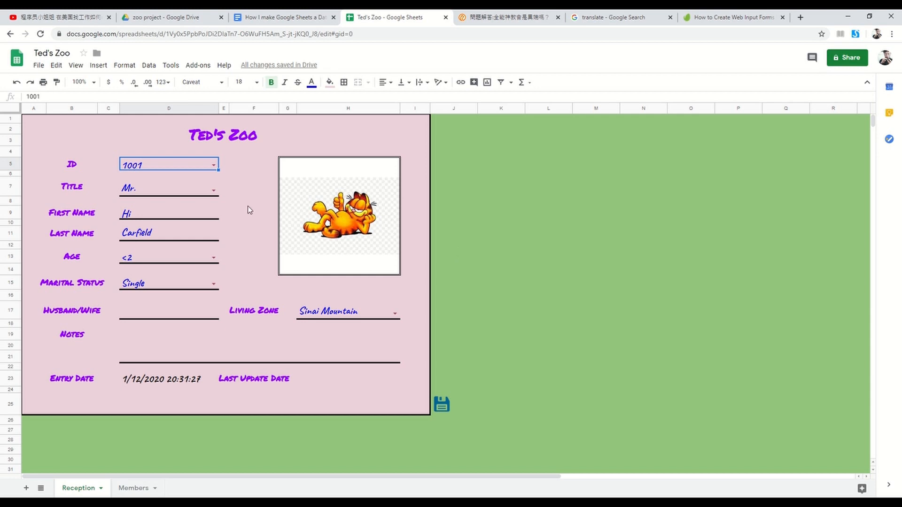
pyautogui.doubleClick(216, 165)
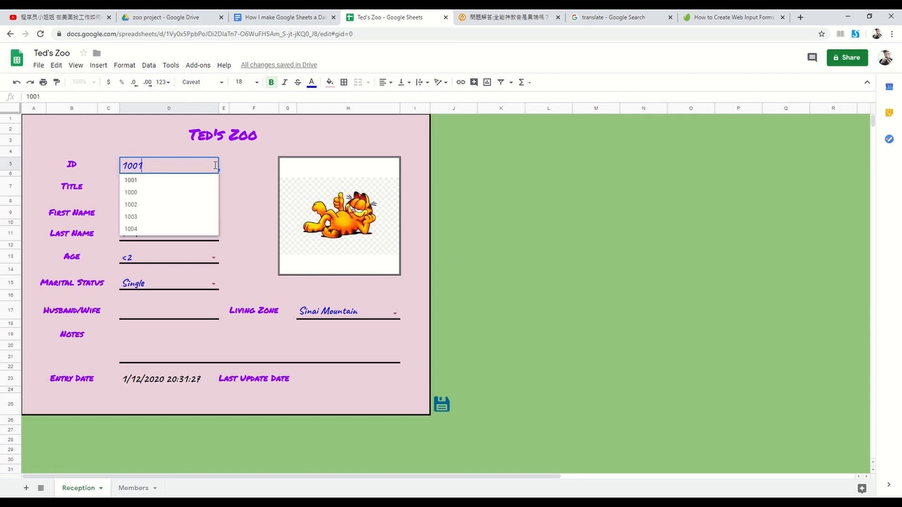
pyautogui.click(243, 164)
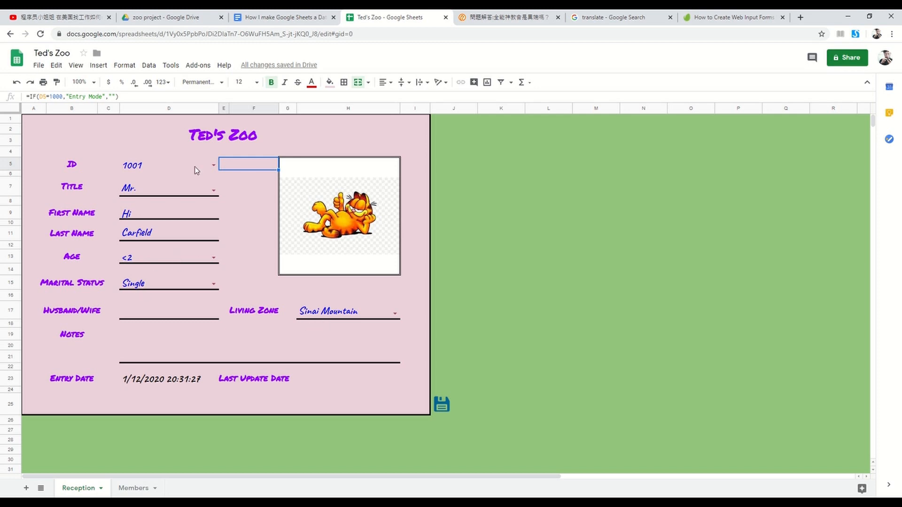
# View records 1002, 1003 and 1004 in the Reception form, and review the full list on the Members sheet.
pyautogui.click(214, 165)
pyautogui.click(143, 197)
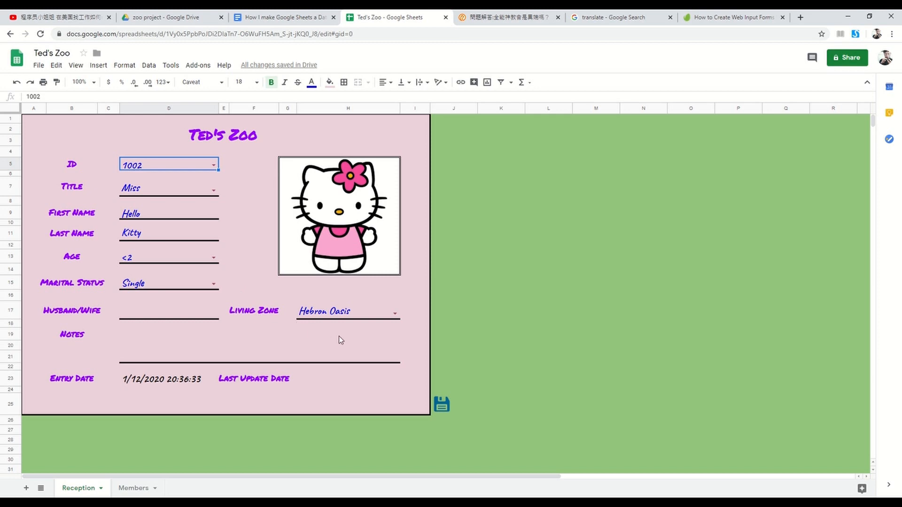
pyautogui.click(214, 164)
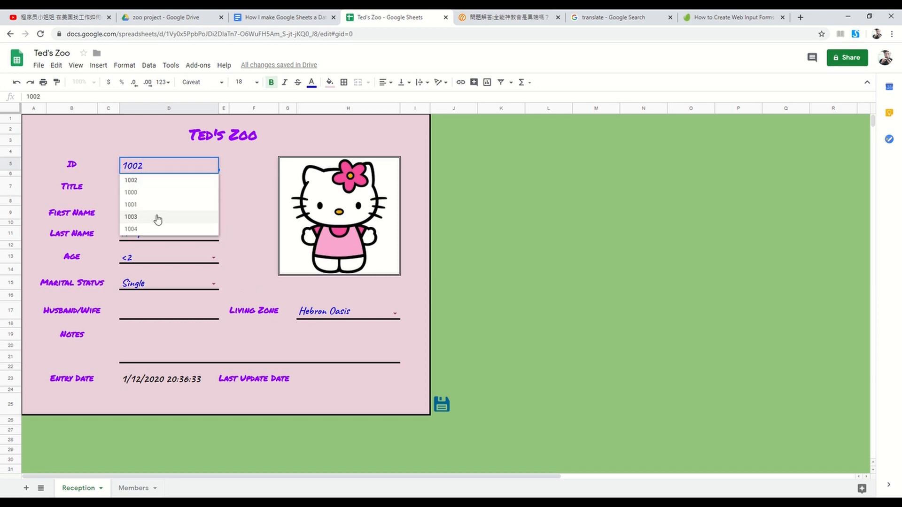
pyautogui.click(216, 215)
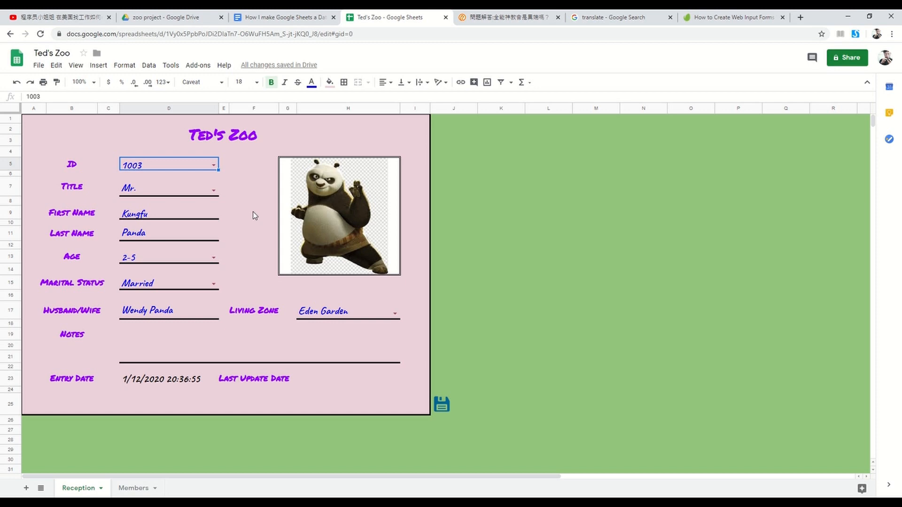
pyautogui.click(213, 165)
pyautogui.click(145, 228)
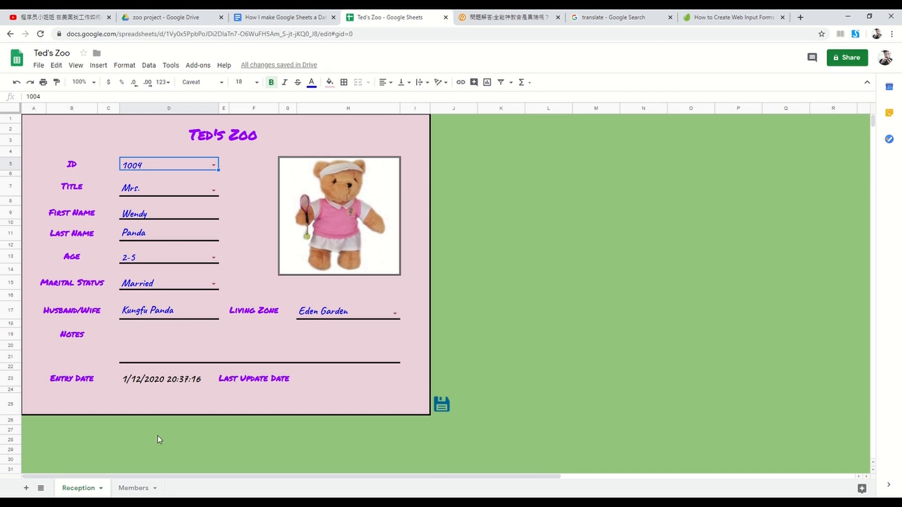
pyautogui.click(131, 488)
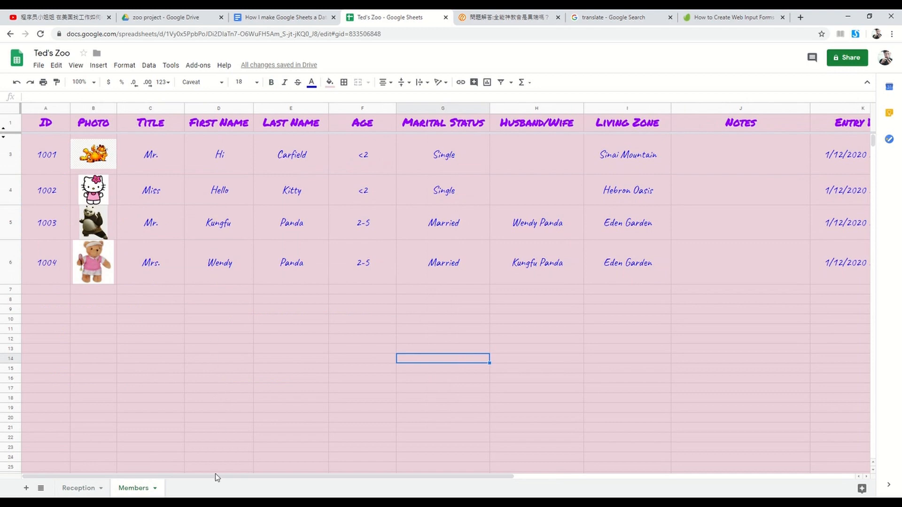
pyautogui.moveTo(215, 476)
pyautogui.mouseDown()
pyautogui.moveTo(406, 466)
pyautogui.moveTo(214, 472)
pyautogui.mouseUp()
# Load record 1001 back into the Reception form.
pyautogui.click(73, 489)
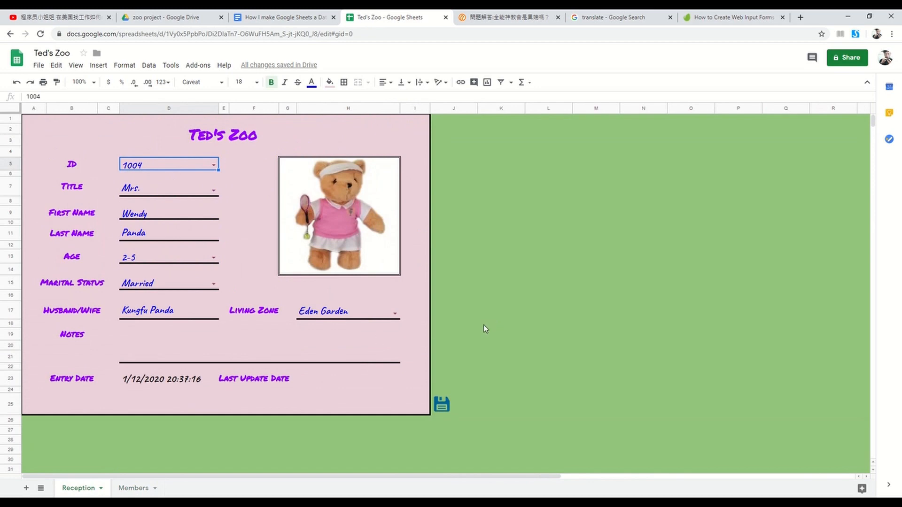
pyautogui.click(214, 165)
pyautogui.click(148, 206)
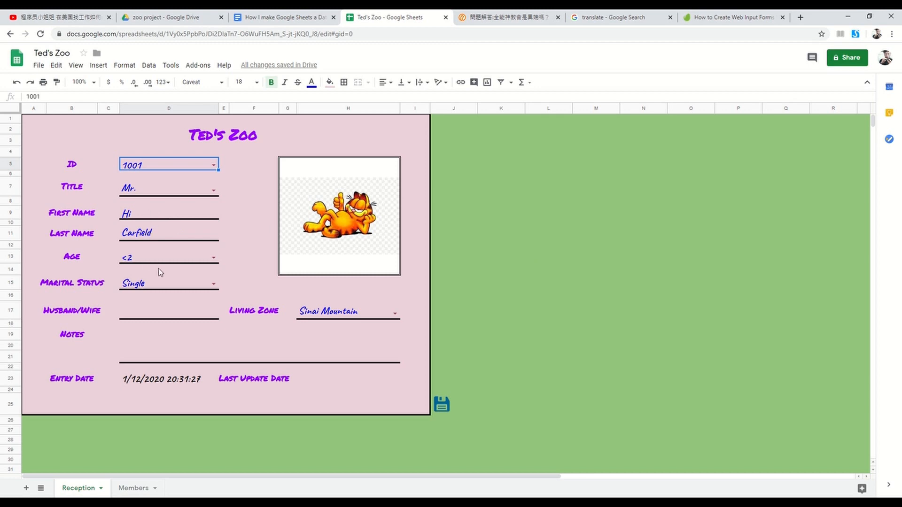
# Change record 1001's marital status to Married and enter Hello Kitty as the husband/wife.
pyautogui.doubleClick(213, 284)
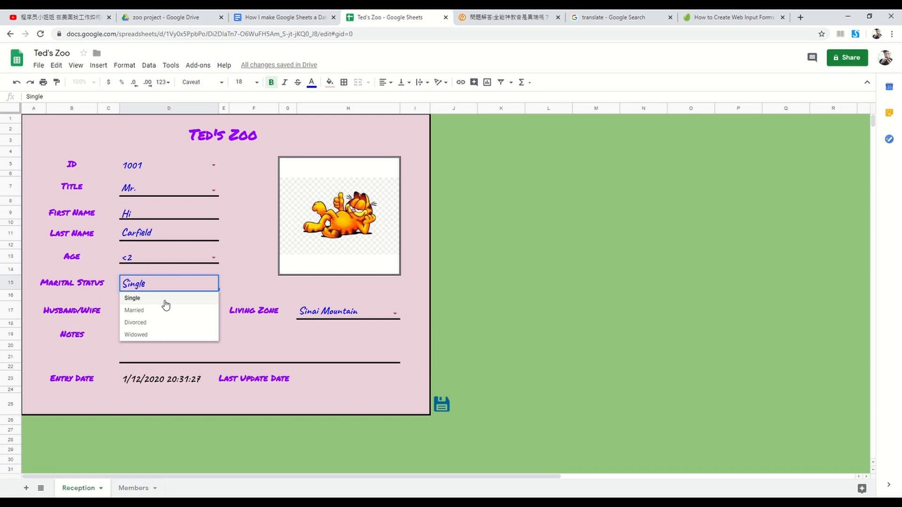
pyautogui.click(146, 311)
pyautogui.click(144, 313)
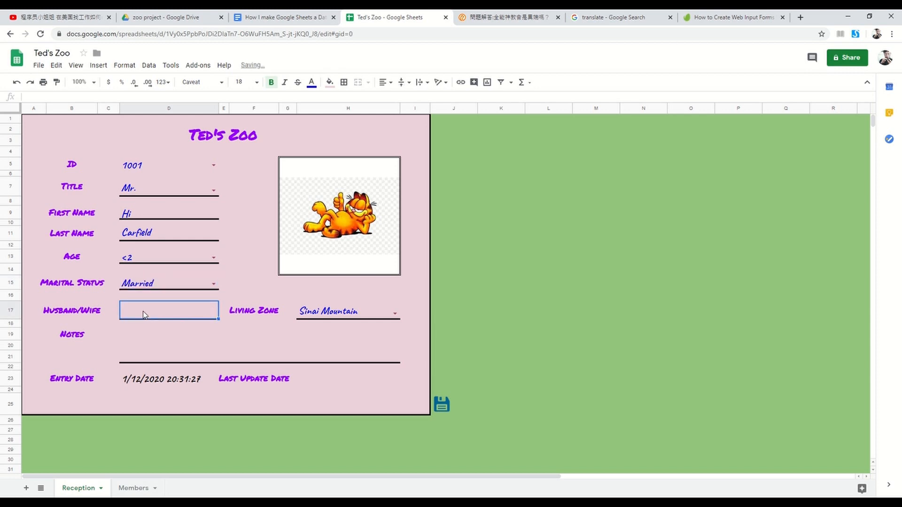
pyautogui.write('Hello Kitty')
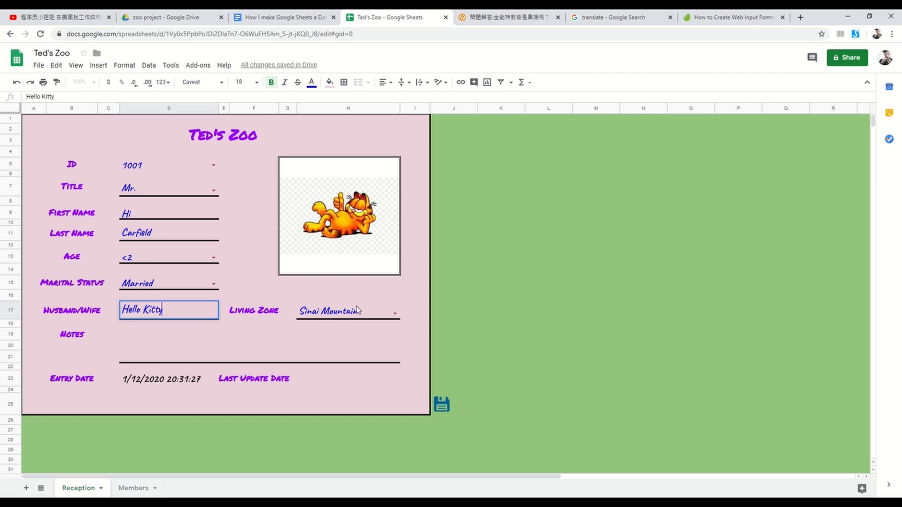
# Set record 1001's living zone to Eden Garden and save the updated record.
pyautogui.click(395, 314)
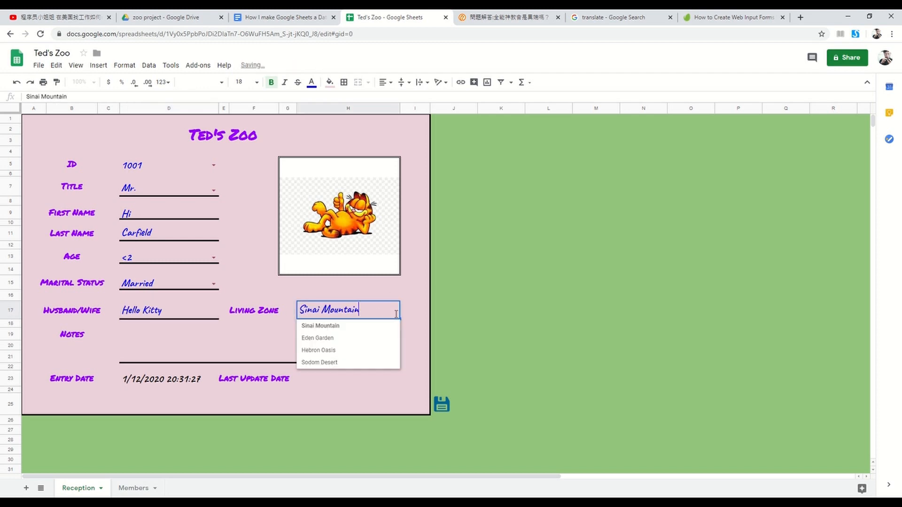
pyautogui.click(332, 339)
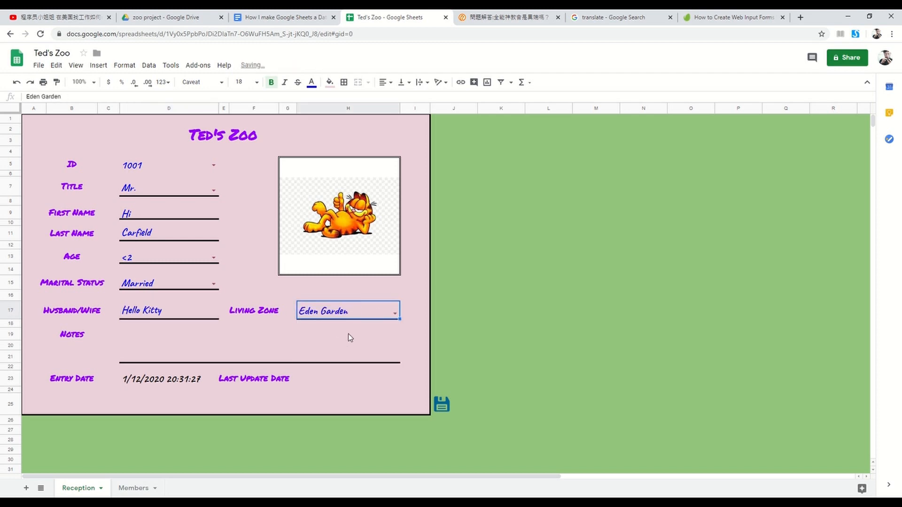
pyautogui.click(442, 405)
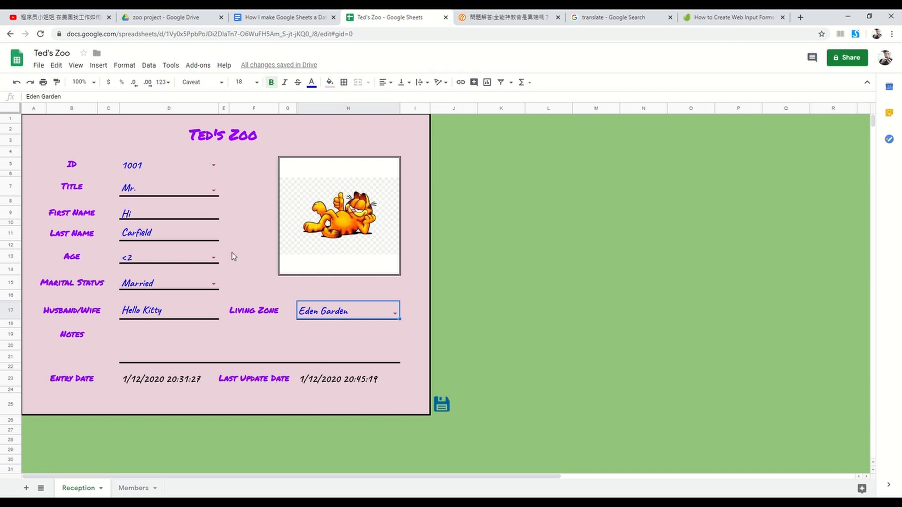
# Load record 1002 into the Reception form and change its last name to Carfiled.
pyautogui.click(210, 168)
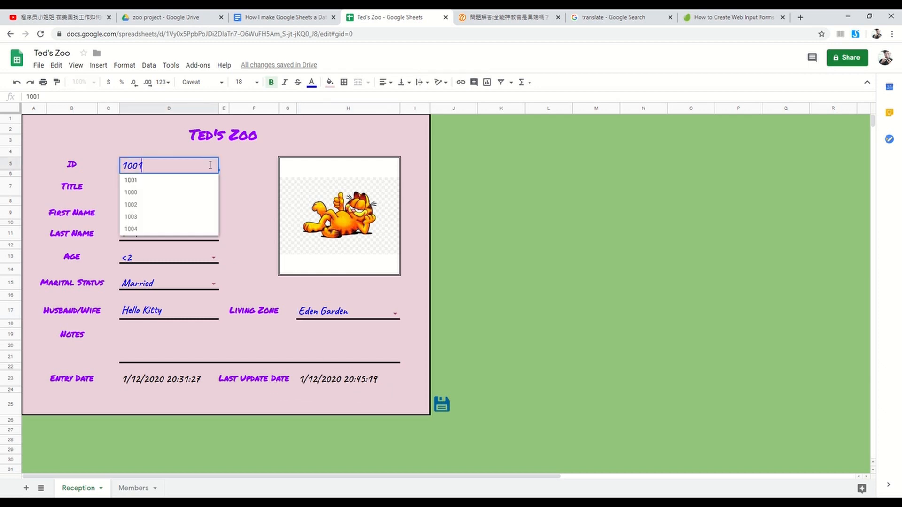
pyautogui.click(174, 207)
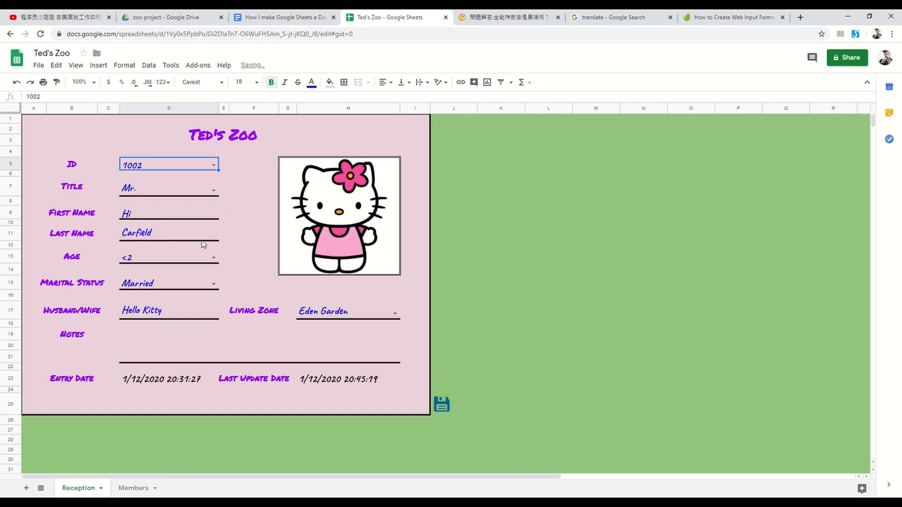
pyautogui.click(145, 236)
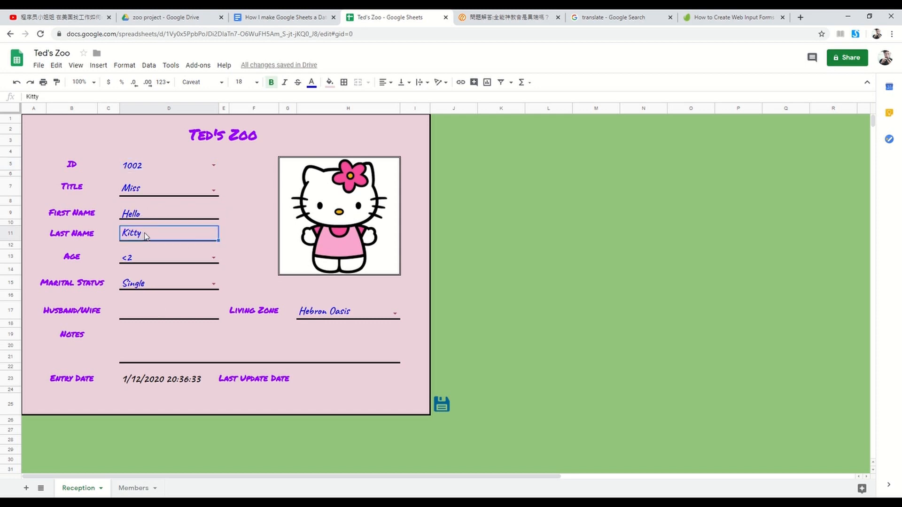
pyautogui.write('Carfiled')
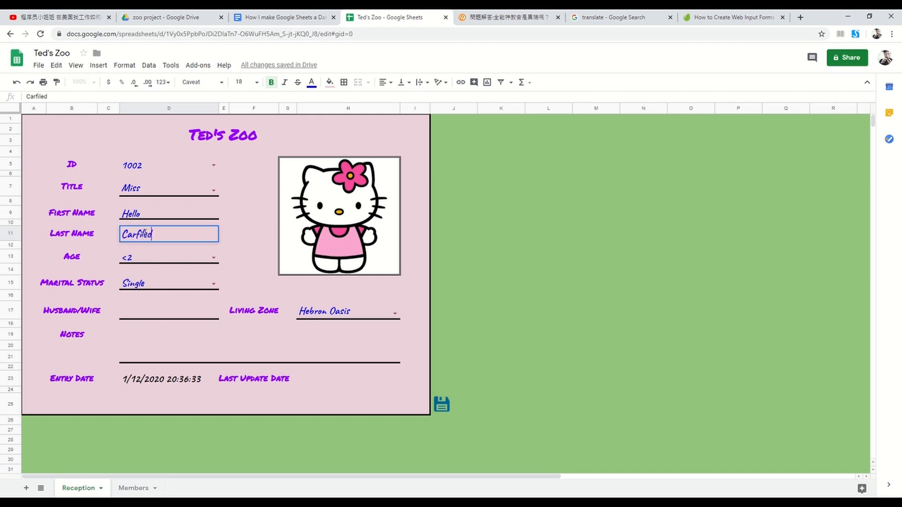
# Set record 1002's marital status to Married and enter Hi Carfield as the husband/wife.
pyautogui.click(214, 284)
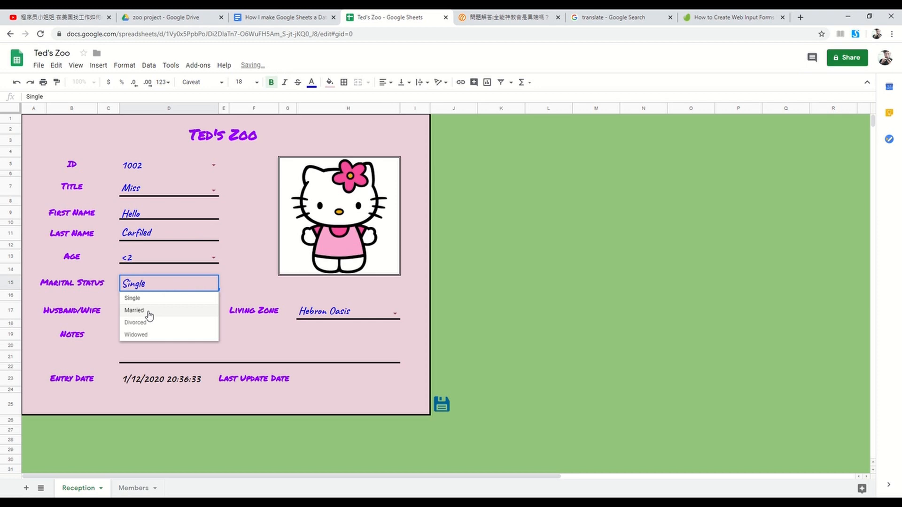
pyautogui.click(146, 313)
pyautogui.click(145, 314)
pyautogui.write('H')
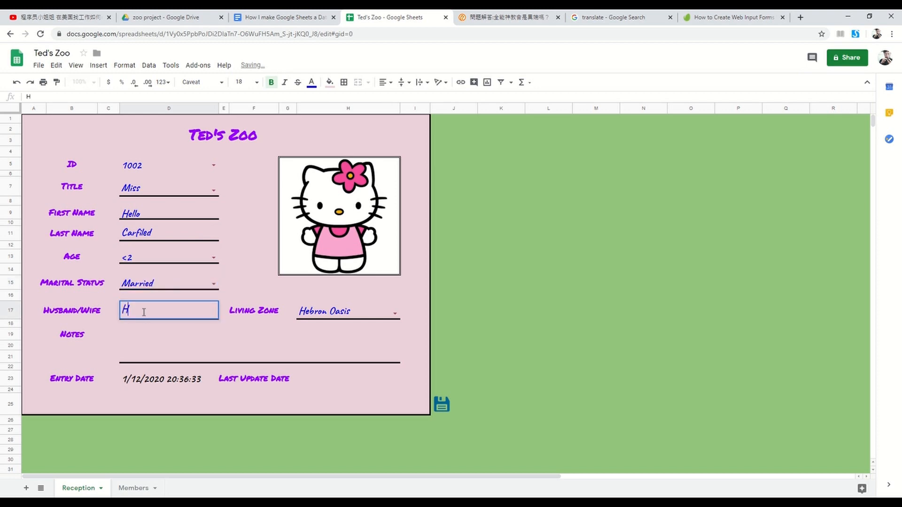
pyautogui.write('i Carfield')
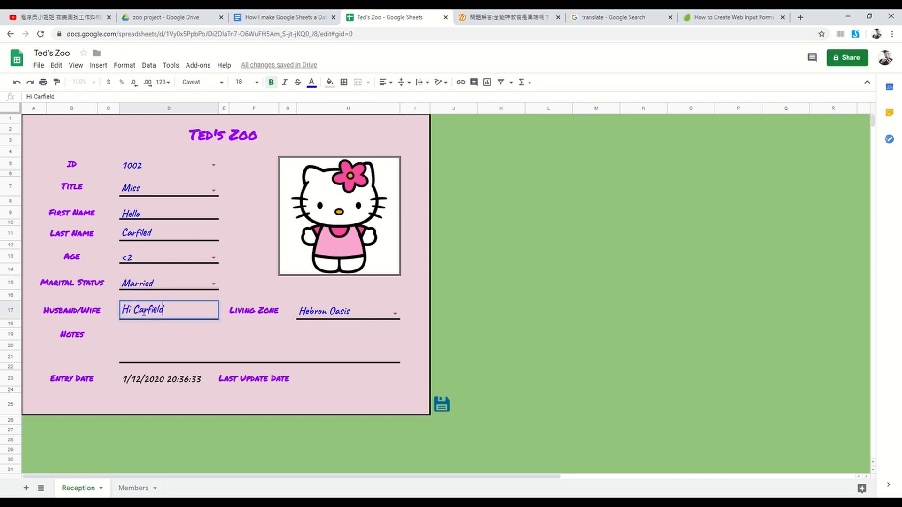
# Change record 1002's living zone to Eden Garden and save the updated record.
pyautogui.click(394, 314)
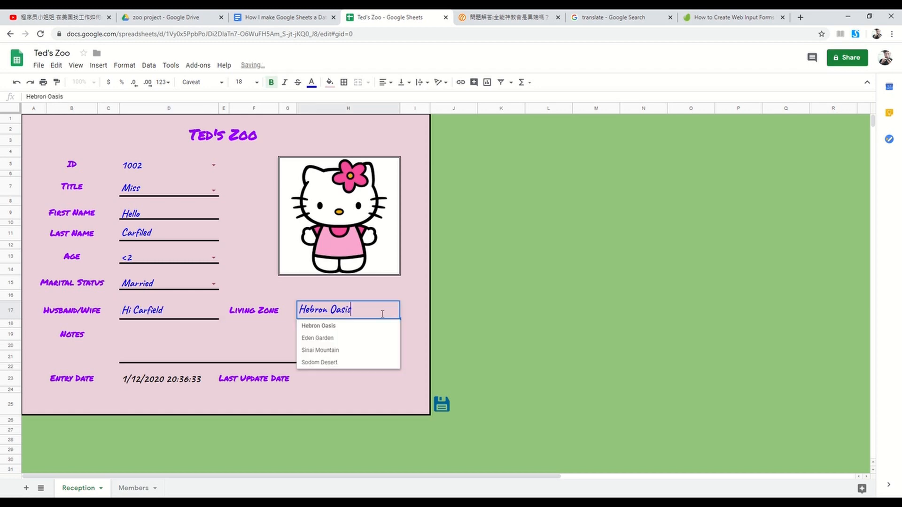
pyautogui.click(341, 338)
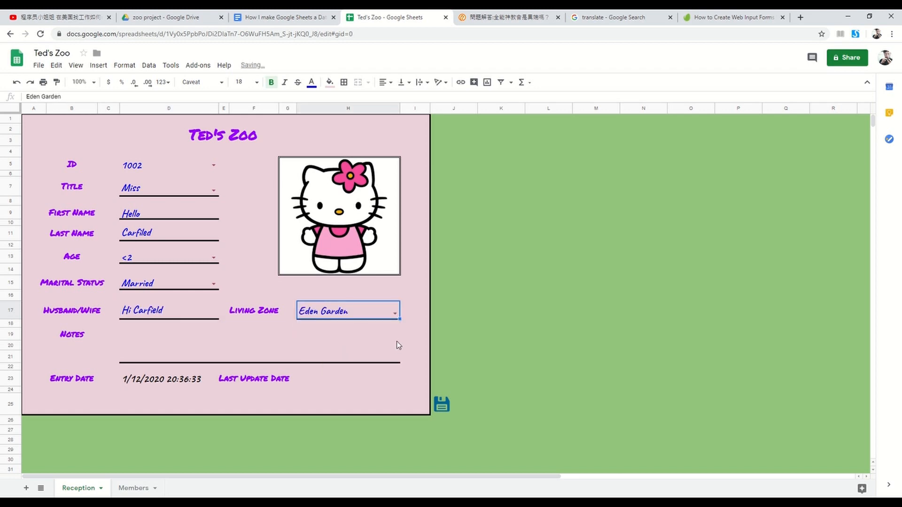
pyautogui.click(442, 404)
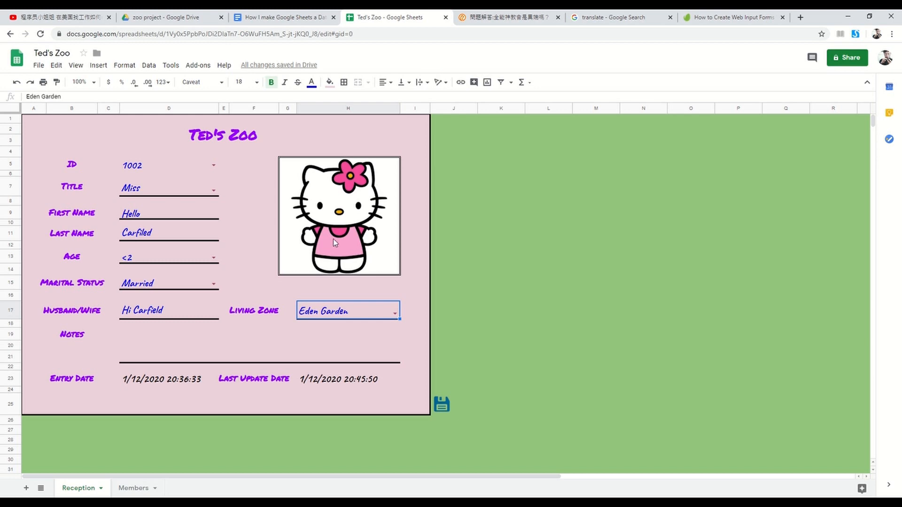
# Load record 1003, set its marital status to Divorced and clear the husband/wife field.
pyautogui.click(214, 165)
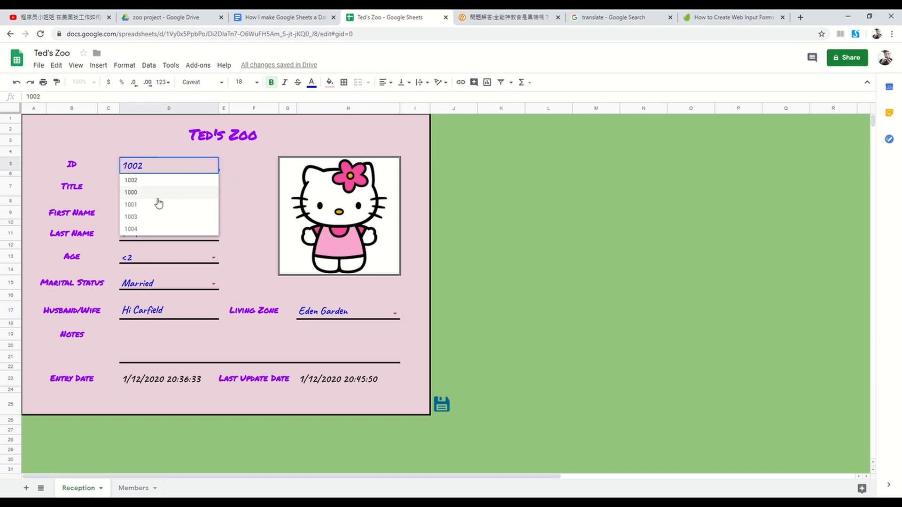
pyautogui.click(145, 216)
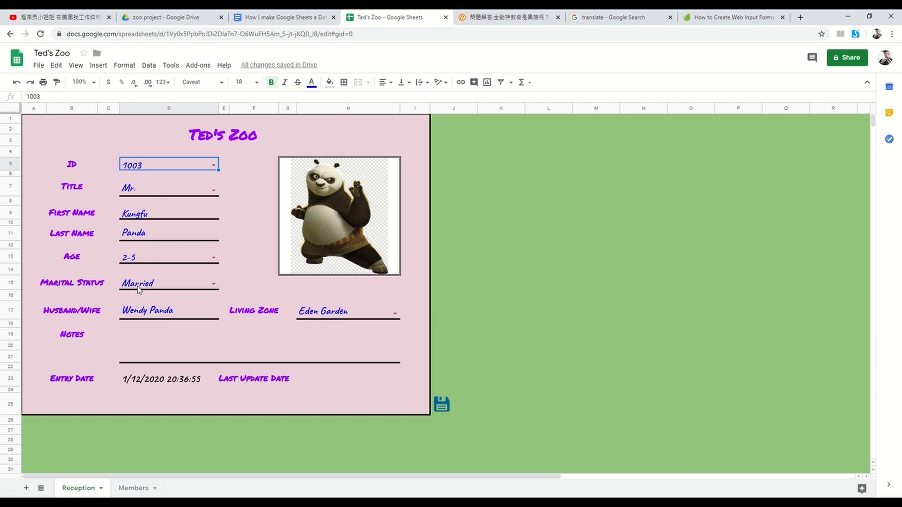
pyautogui.click(214, 285)
pyautogui.click(151, 323)
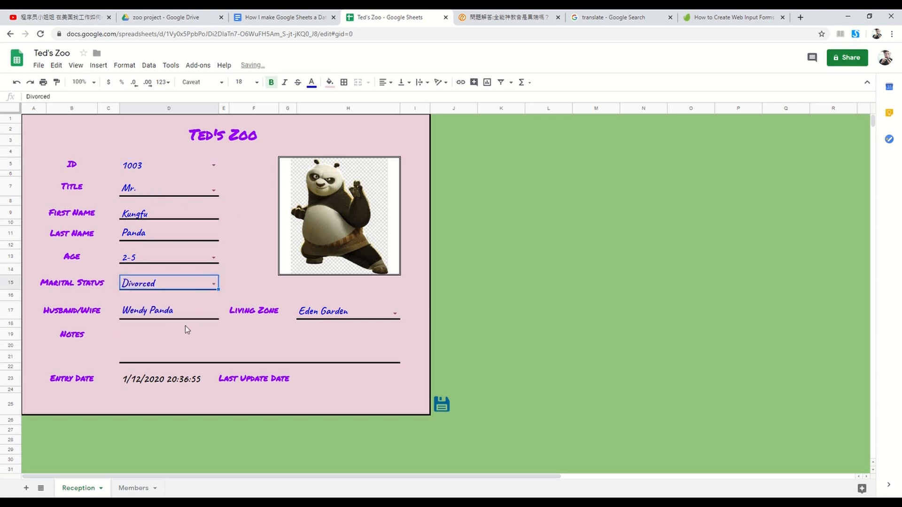
pyautogui.click(164, 315)
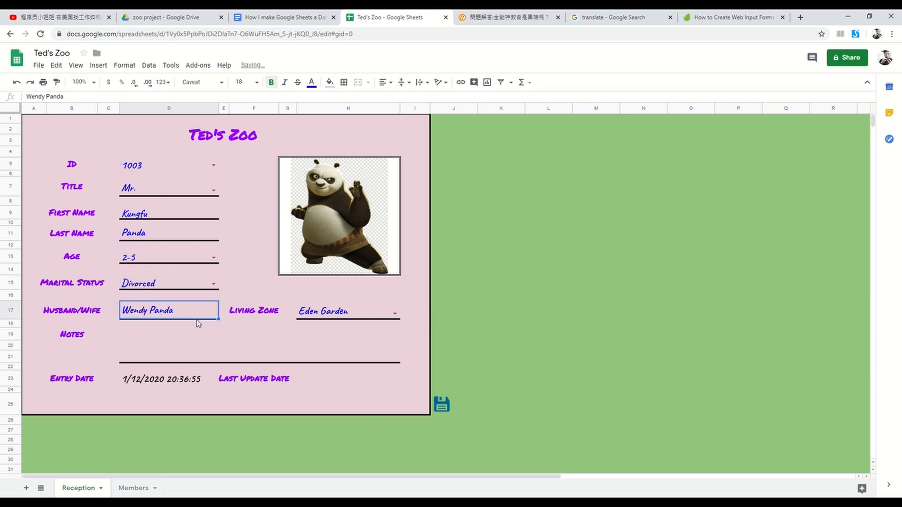
pyautogui.press('Delete')
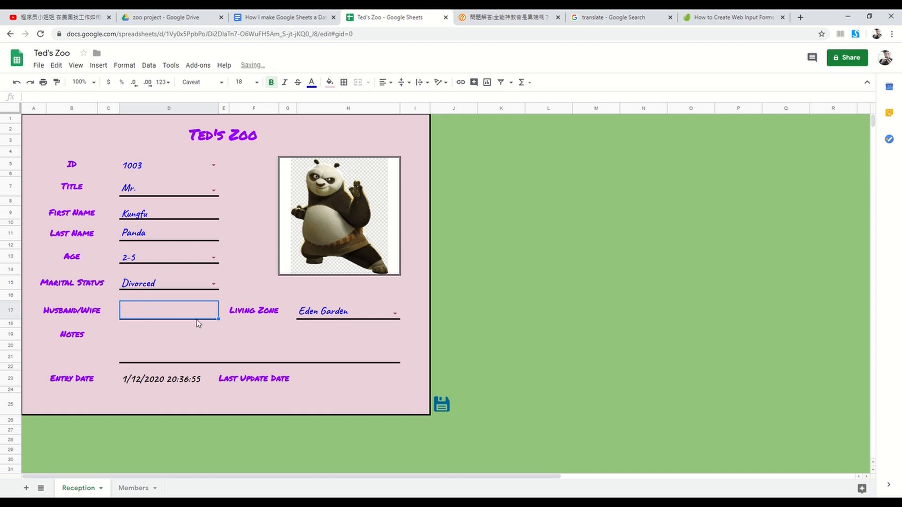
# Change record 1003's living zone to Sodom Desert and save the updated record.
pyautogui.click(395, 314)
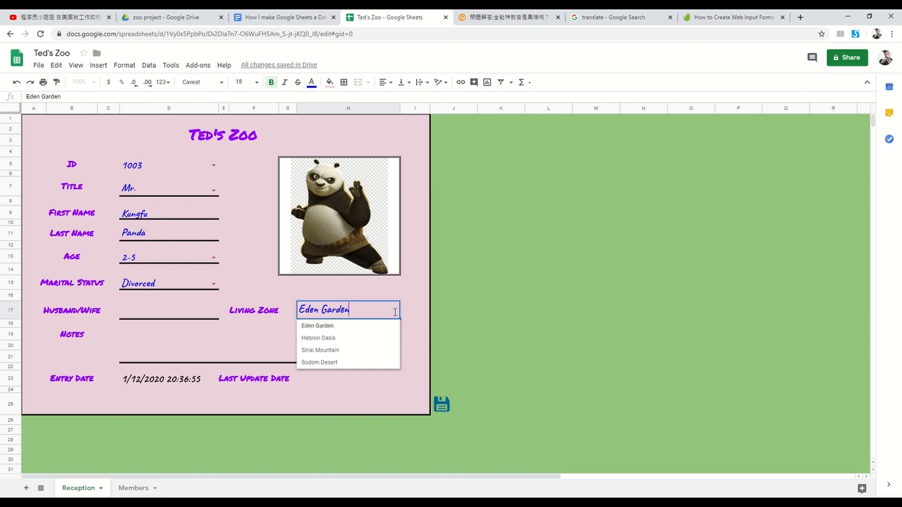
pyautogui.click(338, 362)
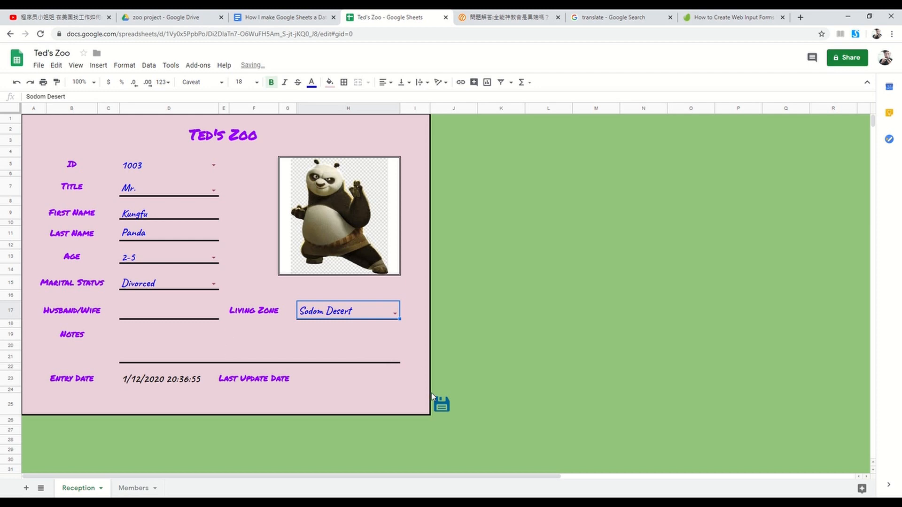
pyautogui.click(442, 404)
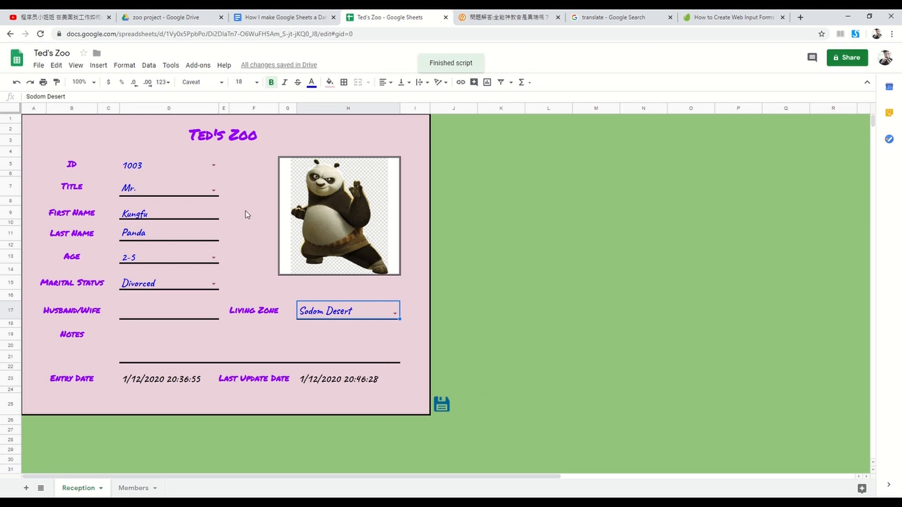
# Load record 1004 into the Reception form and change its last name to Bear.
pyautogui.click(214, 191)
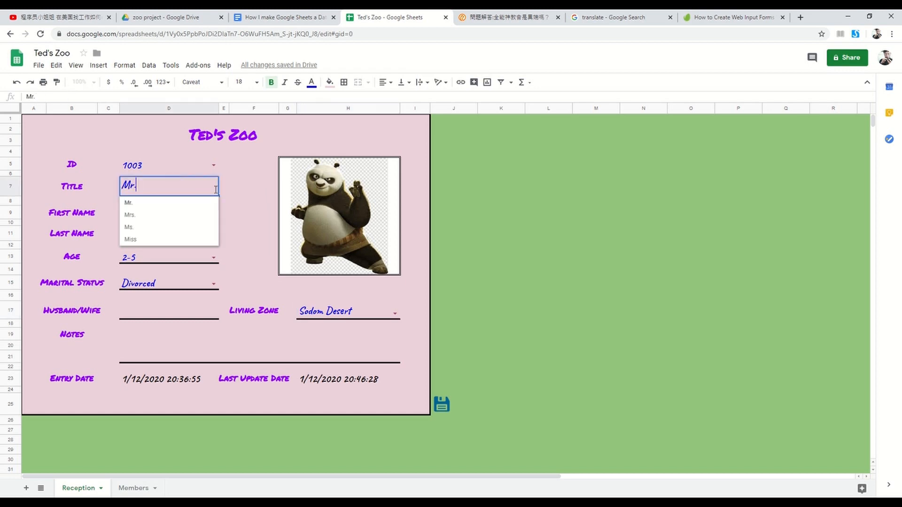
pyautogui.click(209, 166)
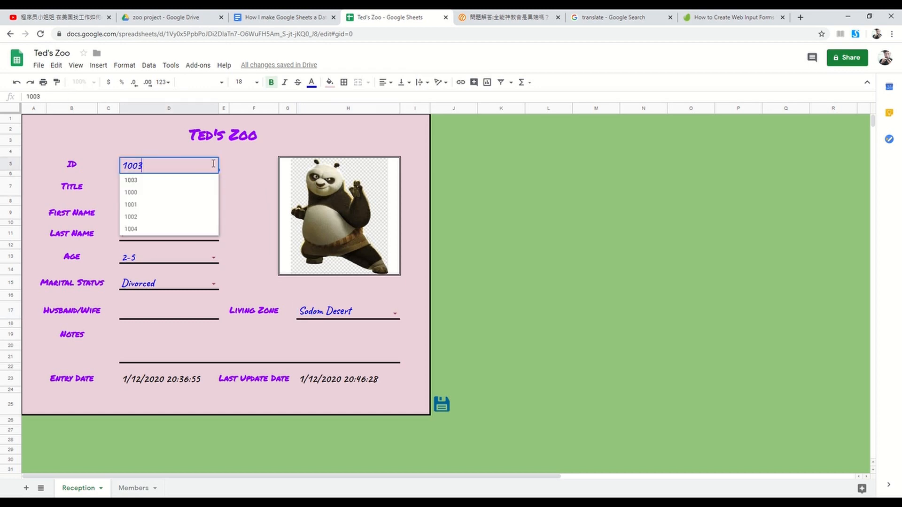
pyautogui.click(146, 229)
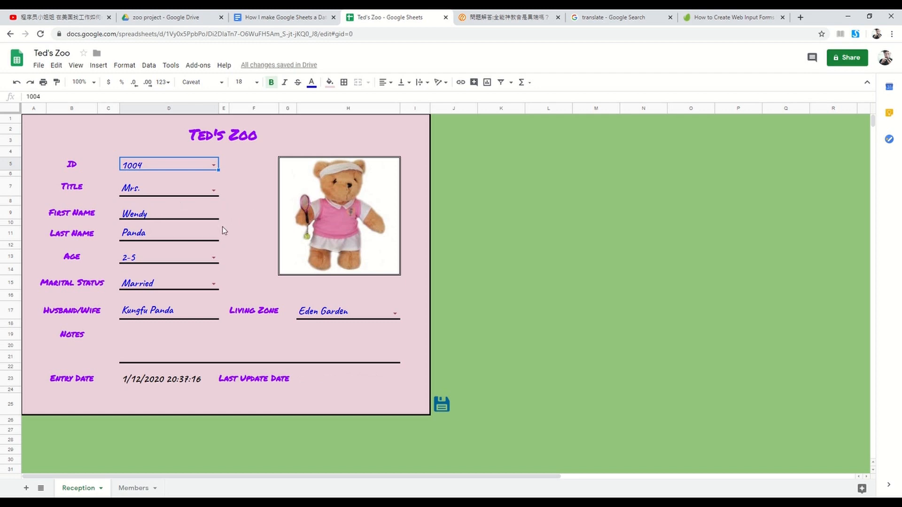
pyautogui.click(153, 238)
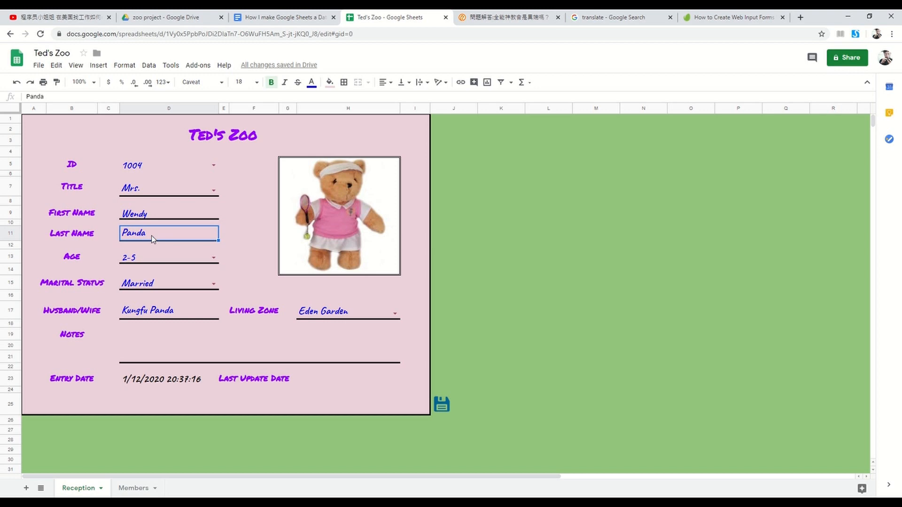
pyautogui.write('Bear')
pyautogui.click(244, 281)
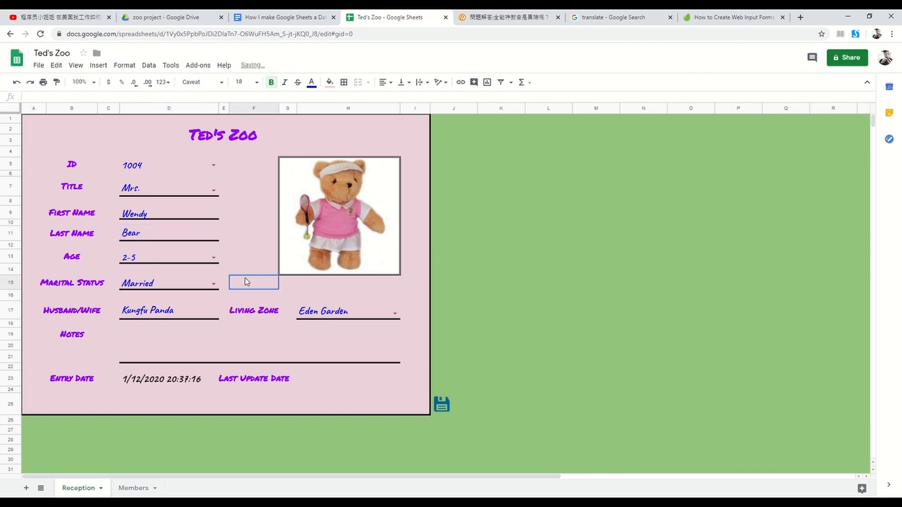
# Set record 1004's marital status to Divorced and clear its husband/wife field.
pyautogui.click(213, 284)
pyautogui.click(156, 324)
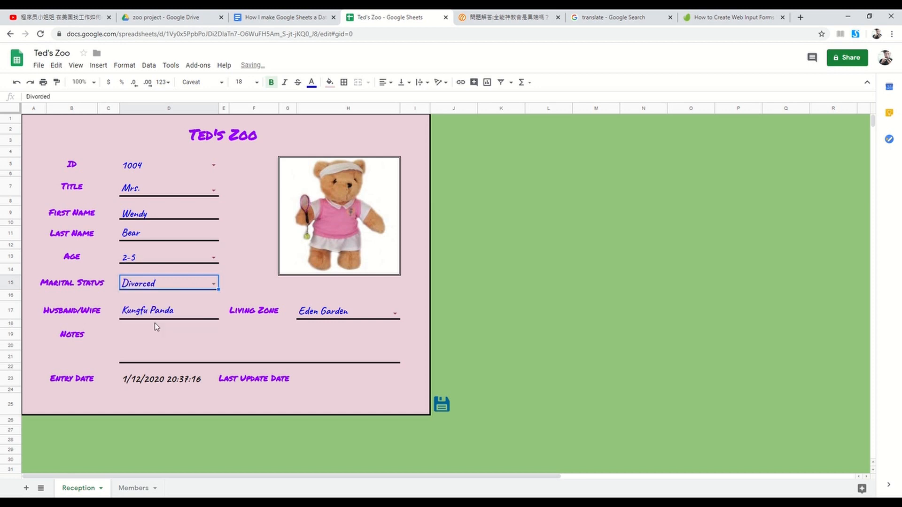
pyautogui.click(205, 318)
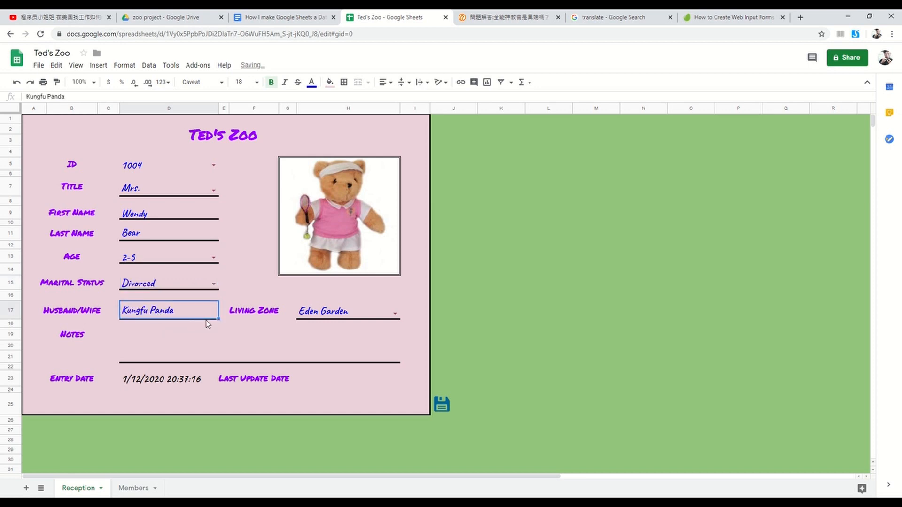
pyautogui.press('Delete')
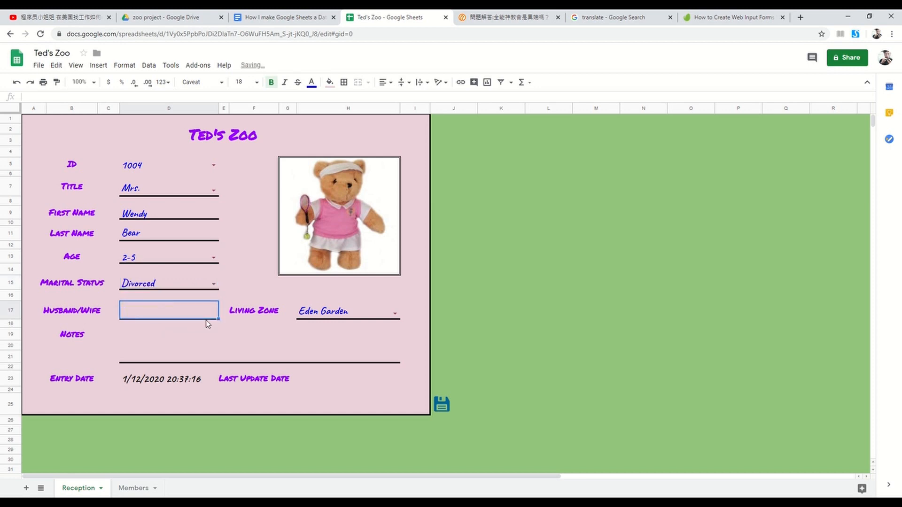
# Change record 1004's living zone to Hebron Oasis and save the updated record.
pyautogui.click(395, 313)
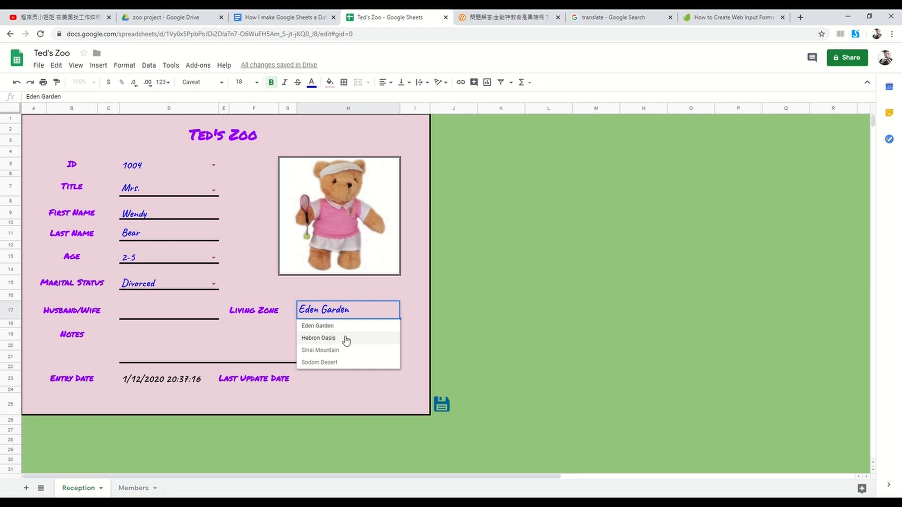
pyautogui.click(346, 338)
pyautogui.click(441, 404)
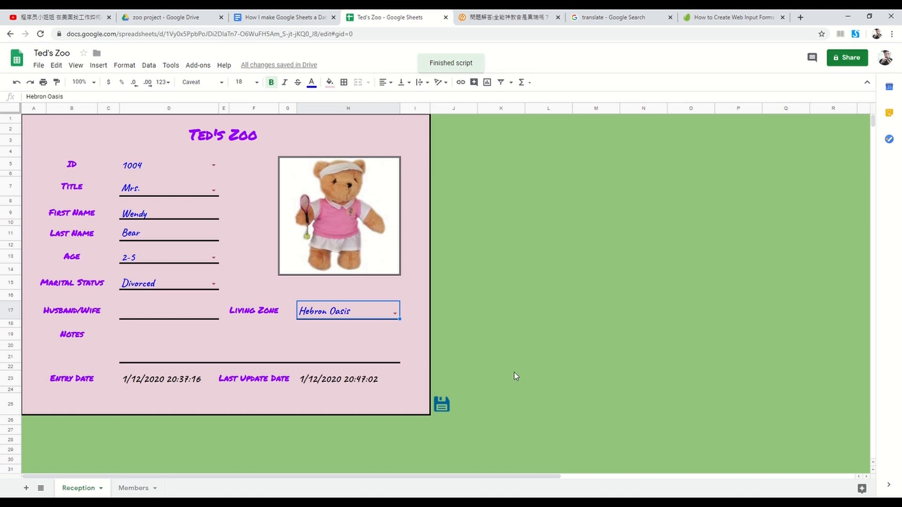
# Review records 1000 through 1004 in the Reception form, and check the updated entries on the Members sheet.
pyautogui.click(213, 167)
pyautogui.click(155, 195)
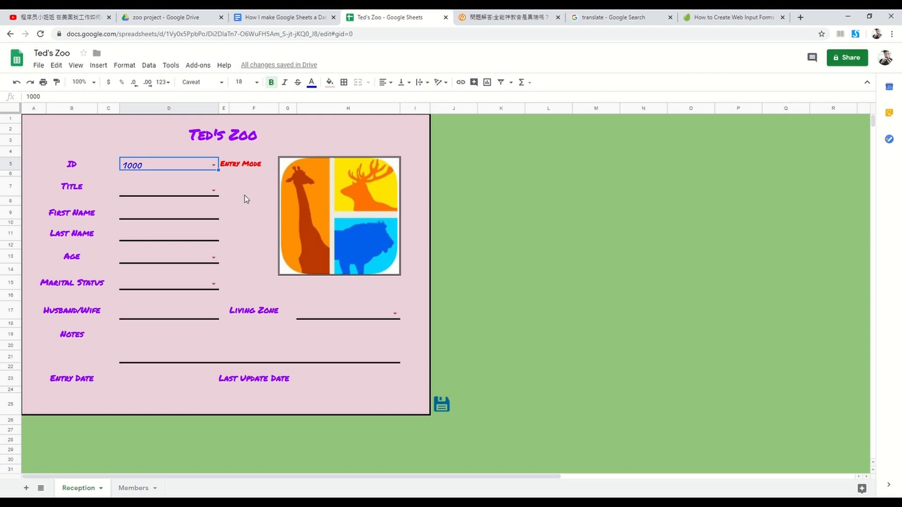
pyautogui.click(214, 165)
pyautogui.click(171, 195)
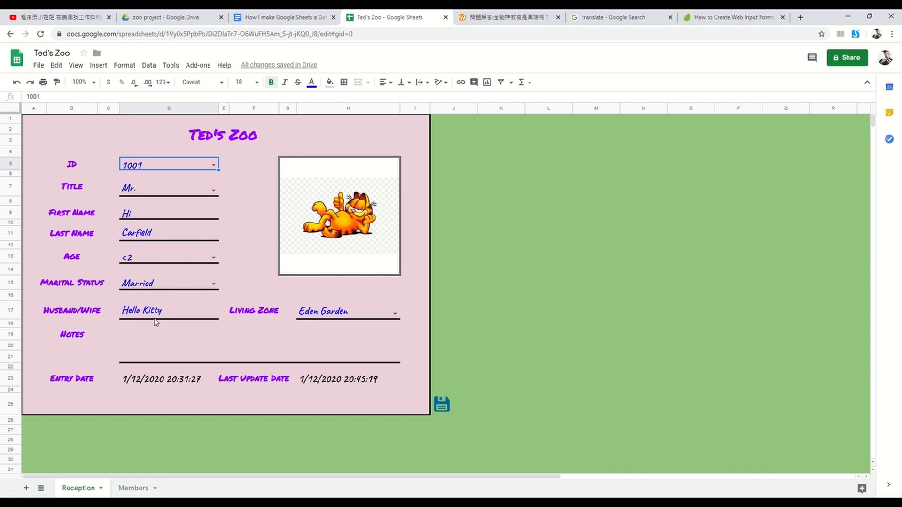
pyautogui.click(213, 165)
pyautogui.click(161, 205)
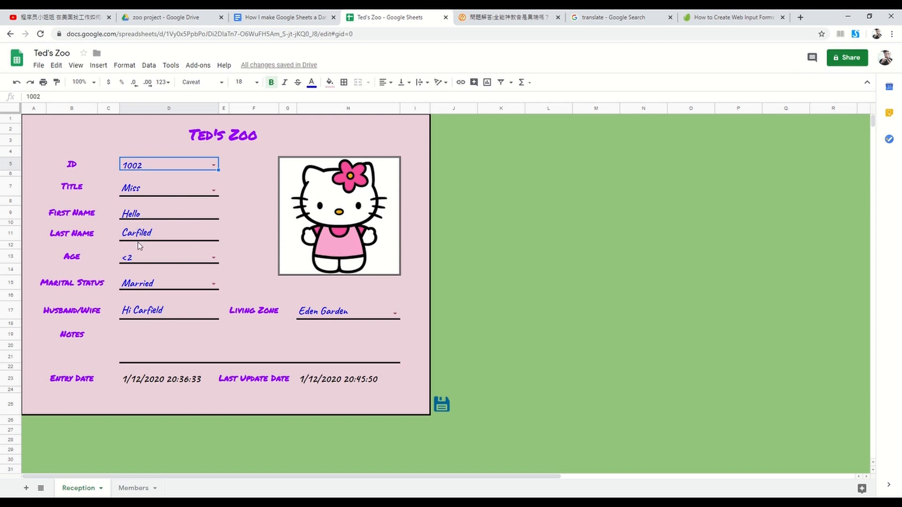
pyautogui.click(210, 165)
pyautogui.click(142, 216)
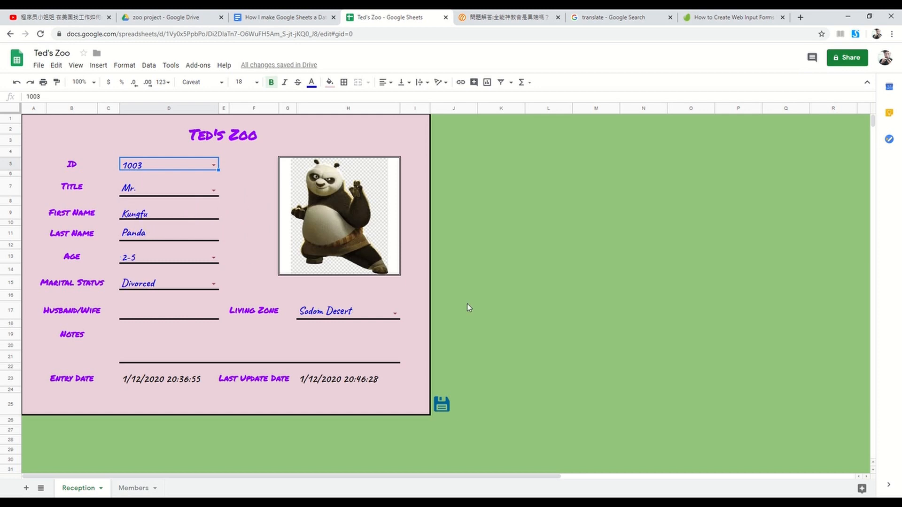
pyautogui.click(214, 165)
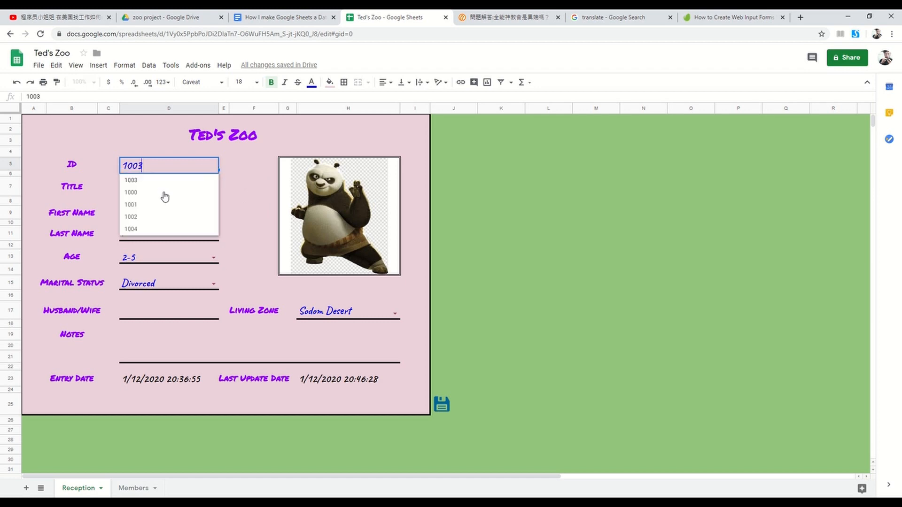
pyautogui.click(134, 227)
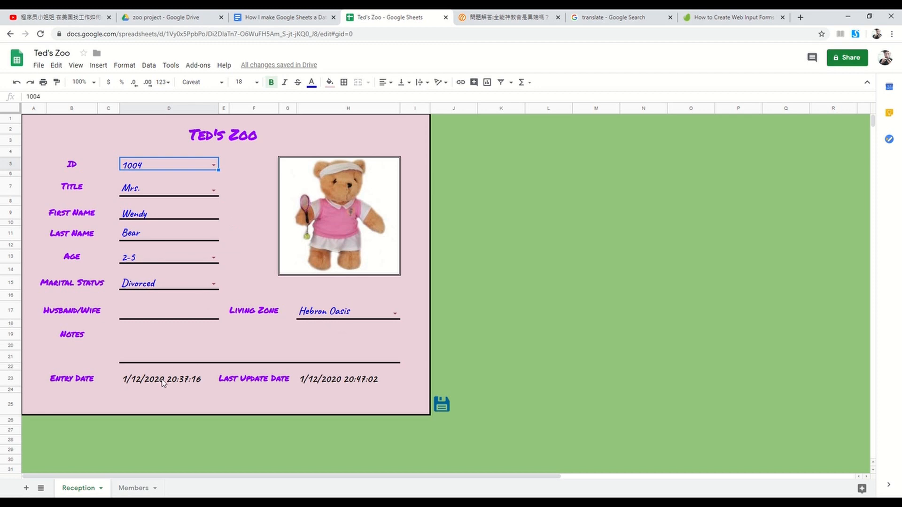
pyautogui.click(127, 488)
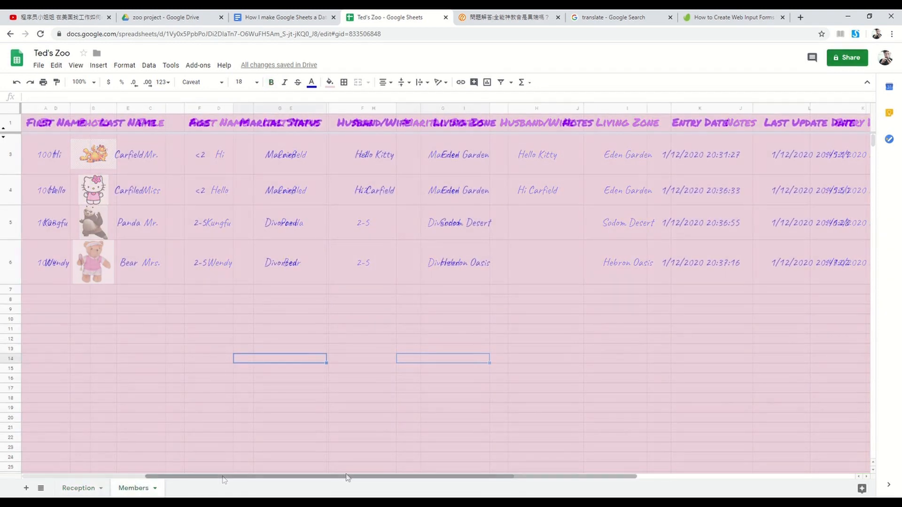
pyautogui.moveTo(347, 477); pyautogui.dragTo(197, 481)
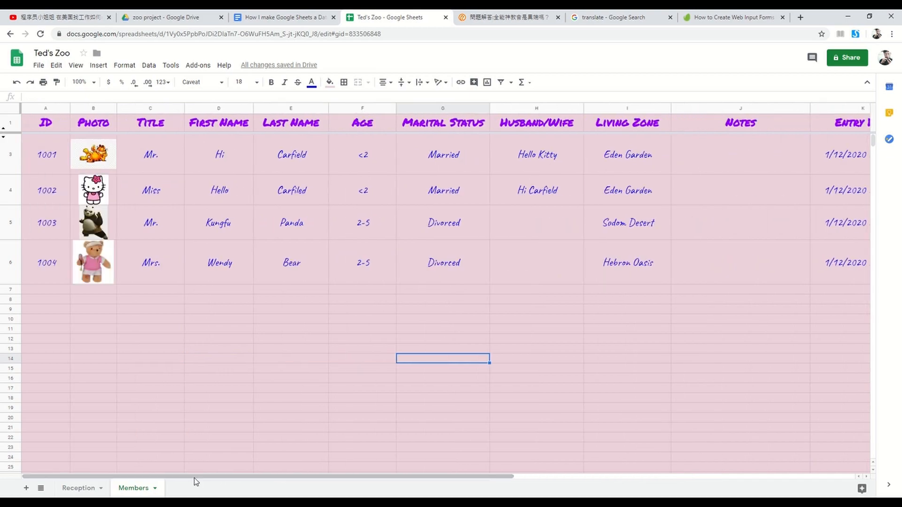